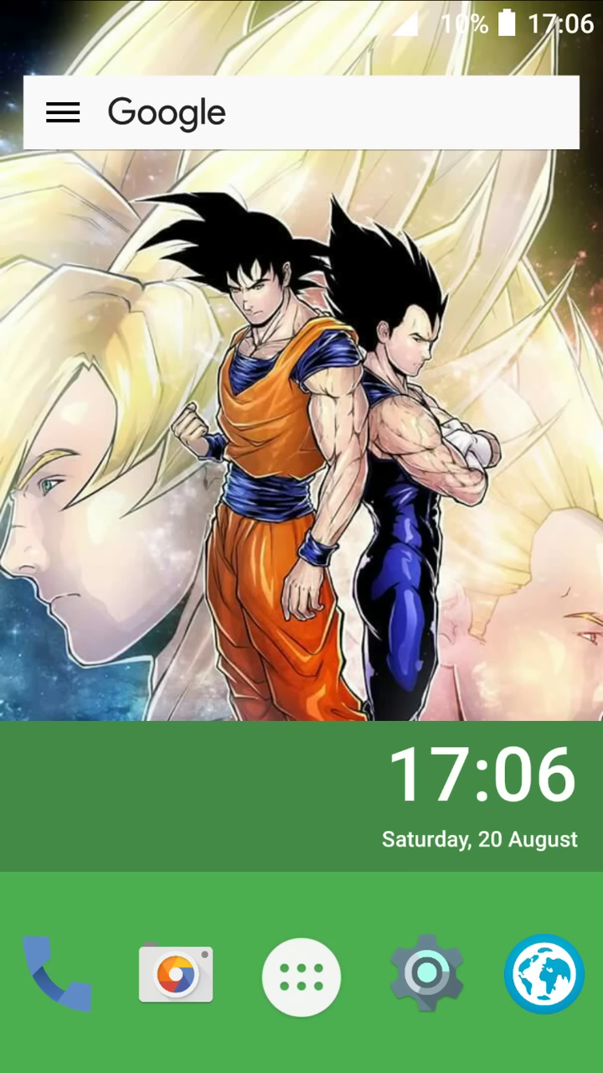
Step: Pull down the notification shade and expand it to show the Wi-Fi, Bluetooth and GPS tiles
drag(301, 9, 302, 251)
drag(301, 503, 302, 84)
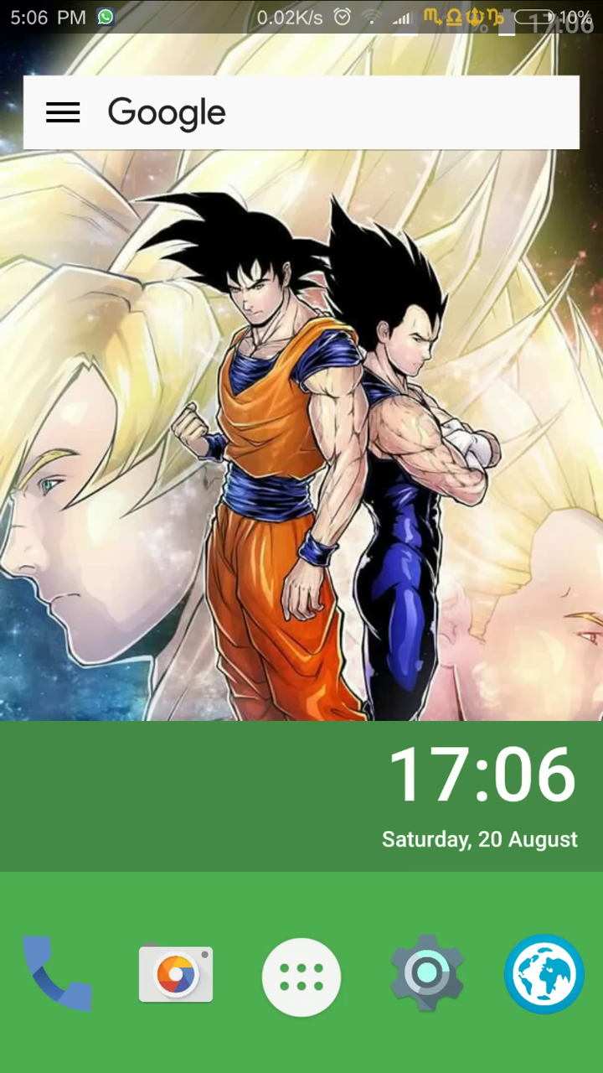
drag(302, 9, 301, 335)
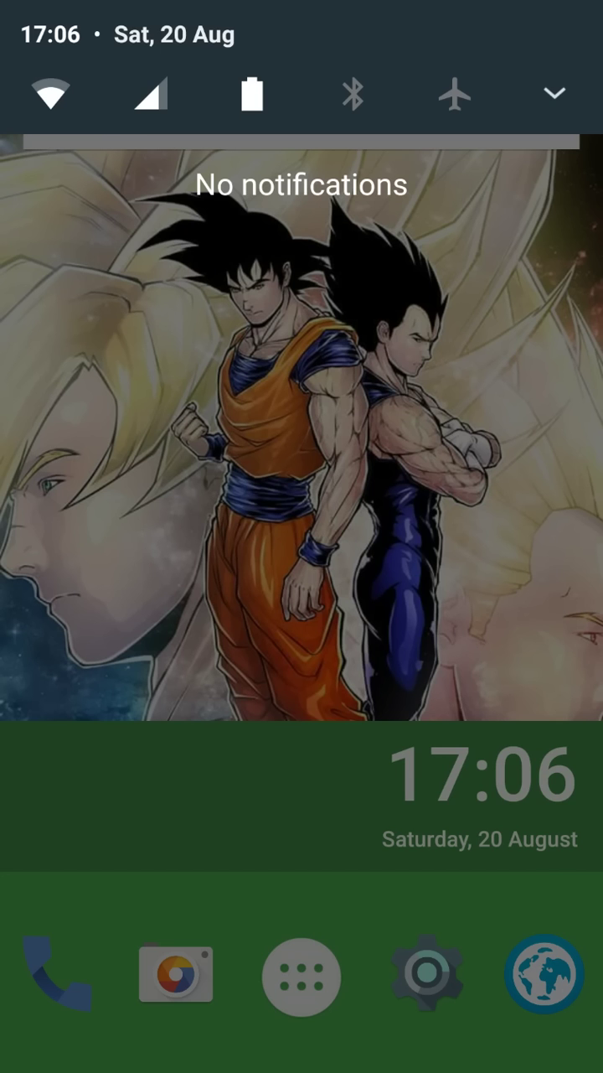
click(555, 92)
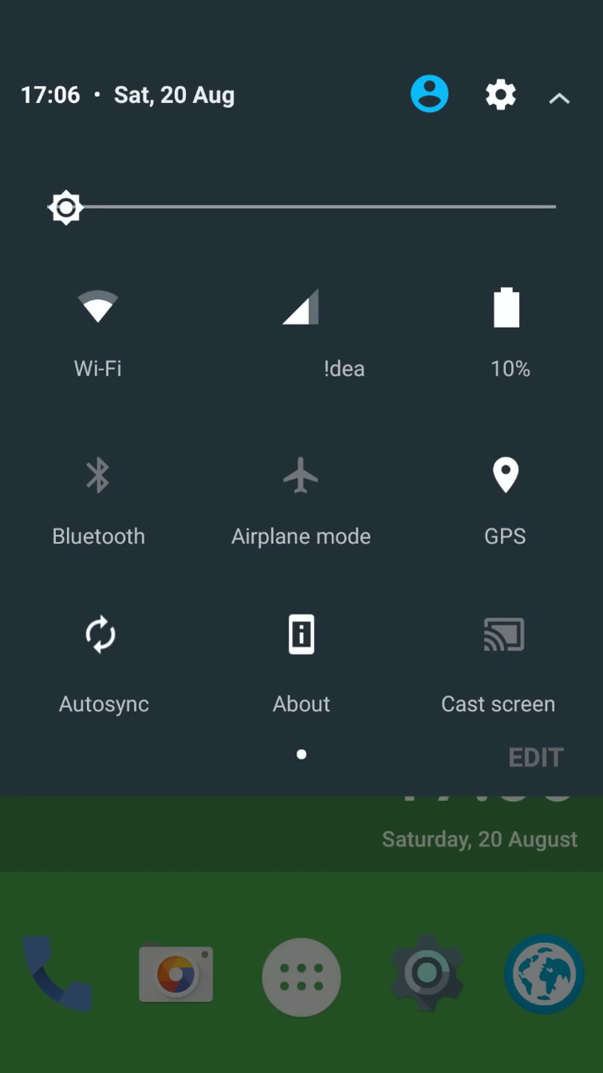
Step: Apply the Transparent theme from the launcher settings drawer's Theme list
key(Escape)
click(62, 113)
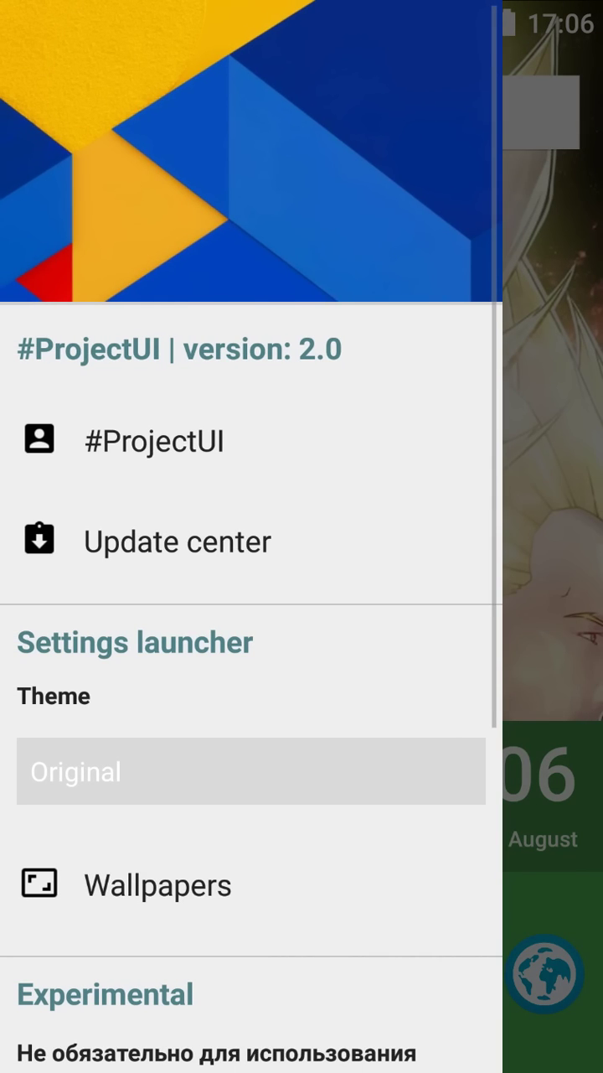
scroll(251, 670, down, 5)
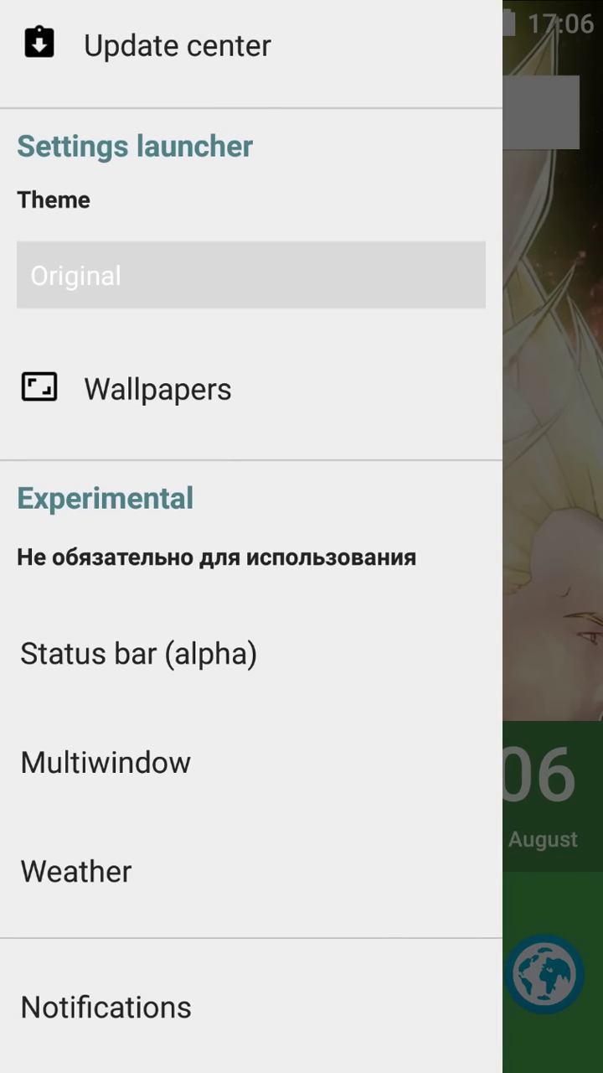
key(Escape)
click(63, 112)
click(252, 275)
scroll(226, 670, down, 5)
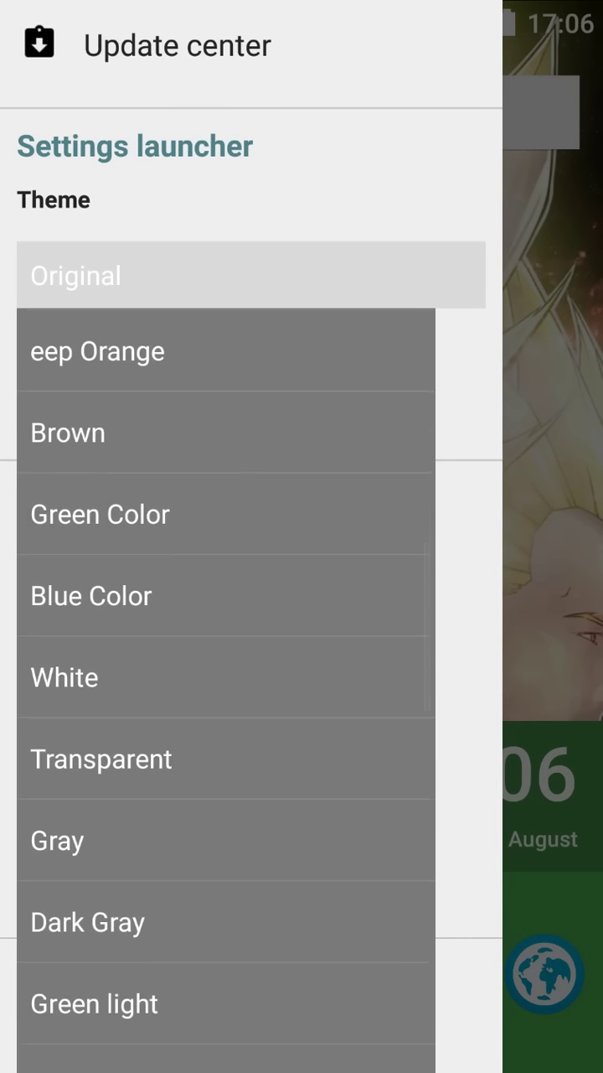
click(100, 694)
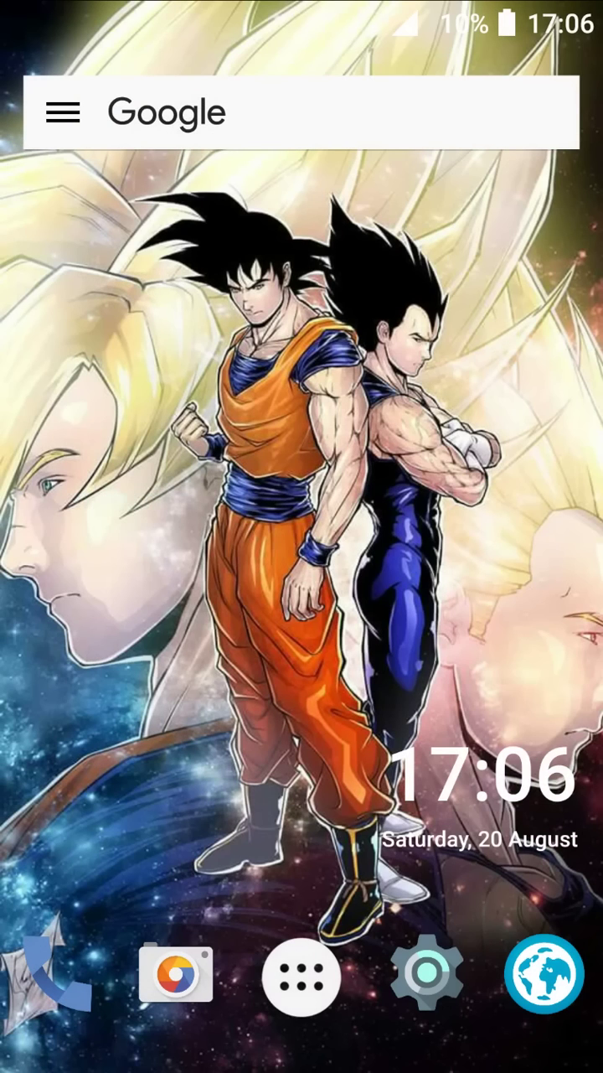
Step: Switch the theme to (System SB) Indigo and reopen the settings drawer
drag(4, 536, 377, 536)
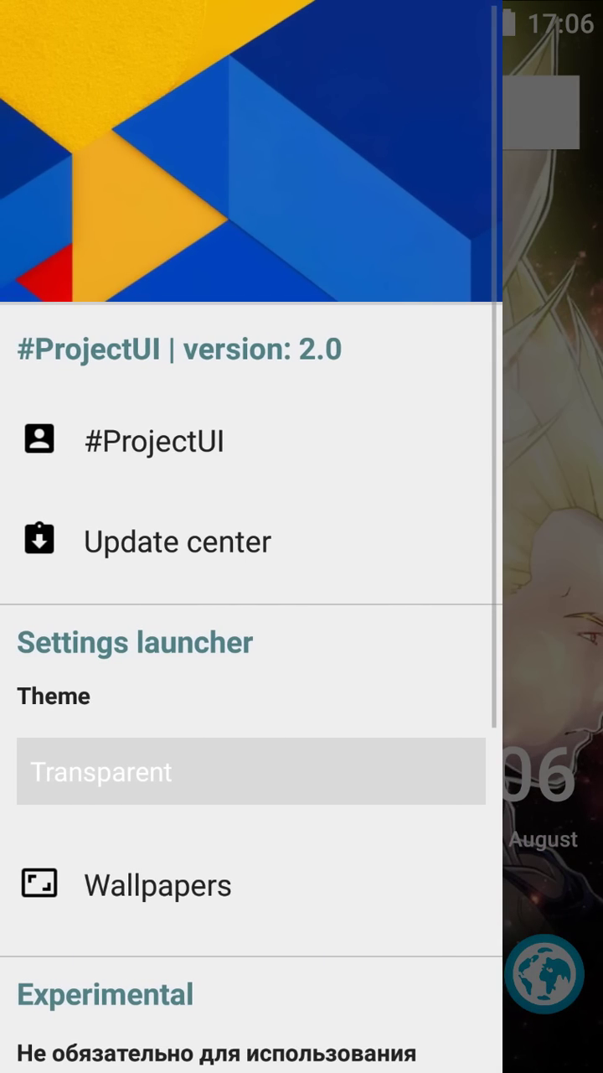
click(251, 771)
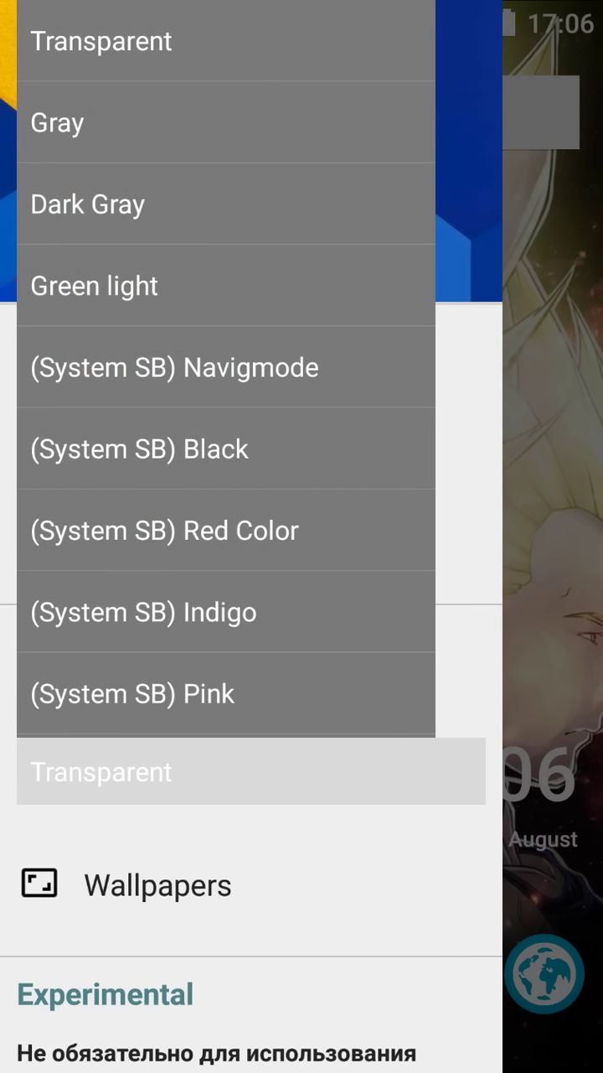
click(143, 612)
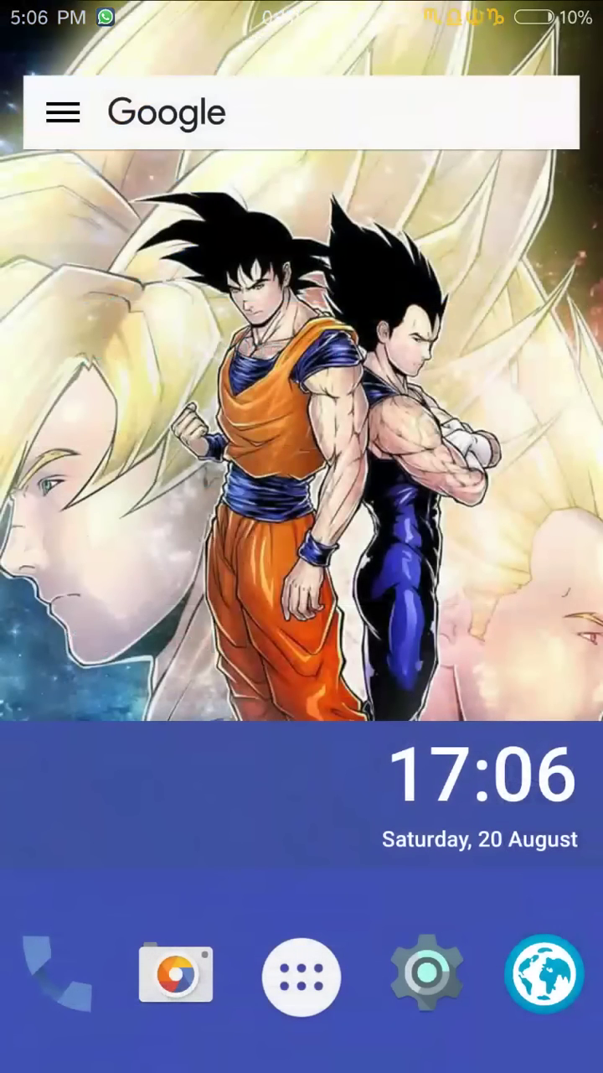
drag(4, 431, 378, 432)
Step: Scroll the settings drawer down to the Experimental section and open Multiwindow
scroll(252, 586, down, 5)
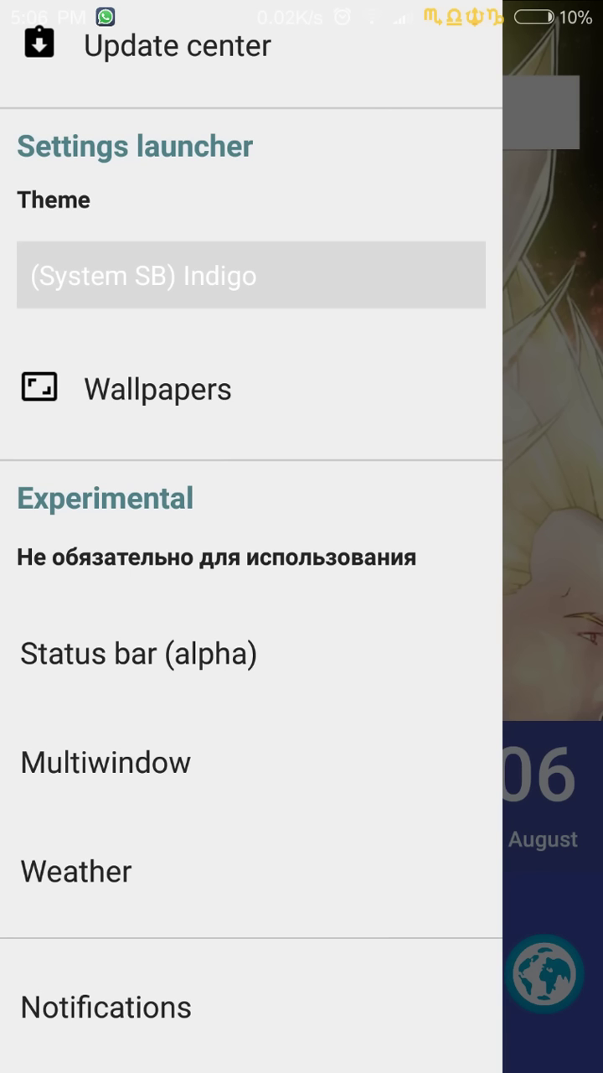
scroll(252, 586, down, 1)
scroll(252, 586, down, 1)
scroll(251, 587, down, 1)
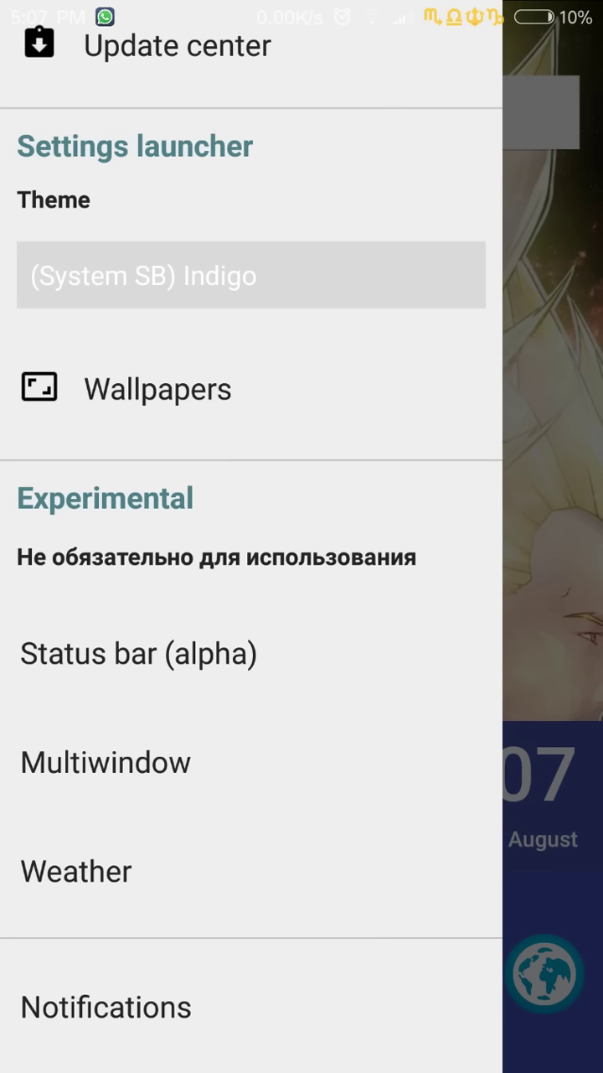
scroll(251, 586, down, 1)
scroll(251, 587, down, 1)
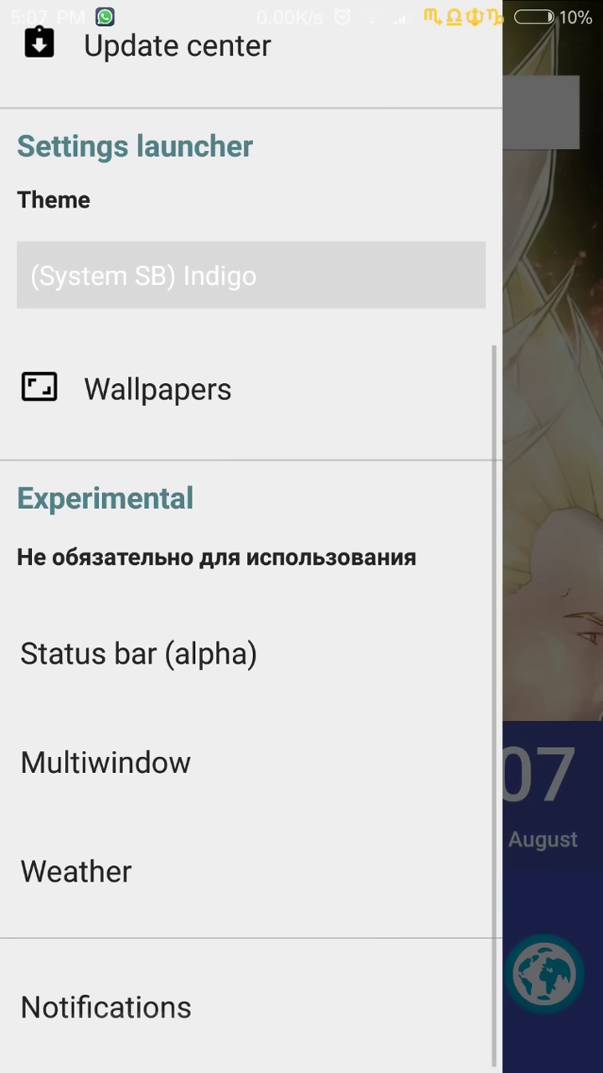
scroll(251, 586, down, 1)
scroll(251, 586, down, 1)
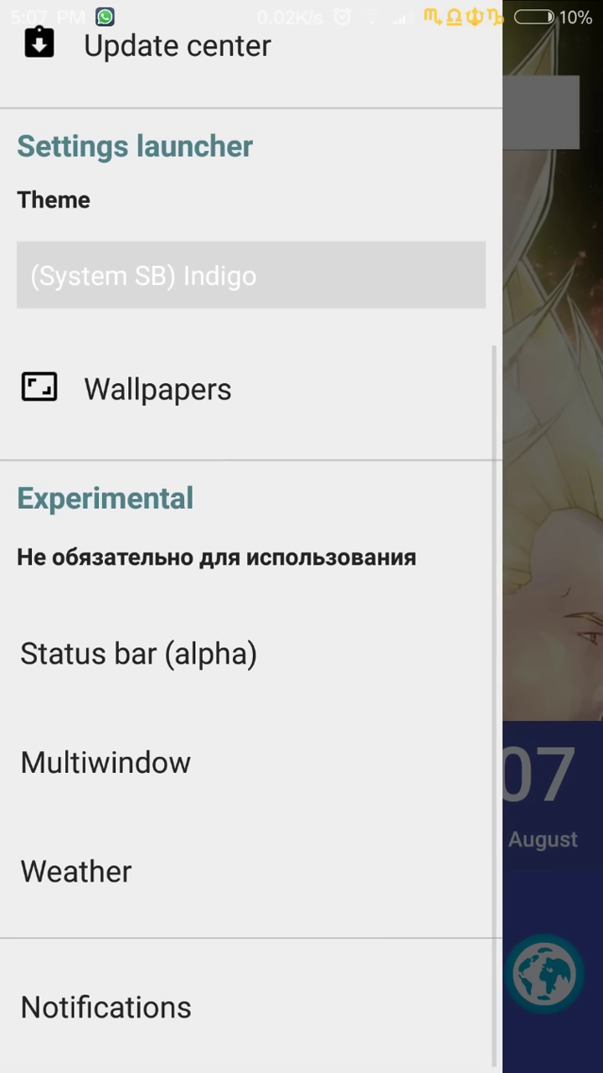
drag(336, 587, 207, 587)
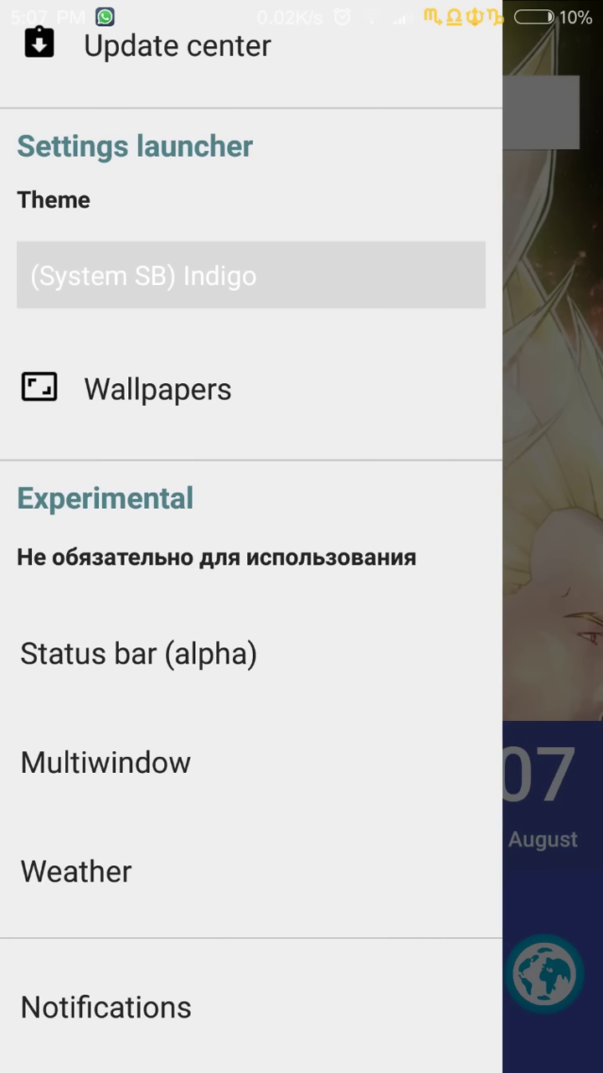
click(105, 762)
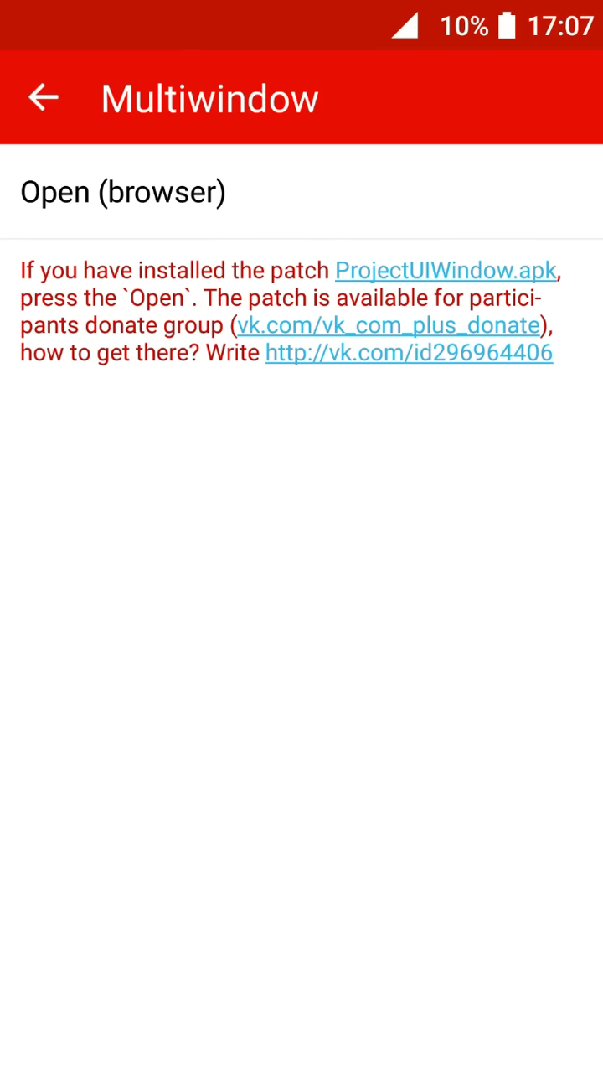
Step: Launch Multiwindow's Open (browser) link, then back out of the browser and Multiwindow
click(100, 194)
click(100, 194)
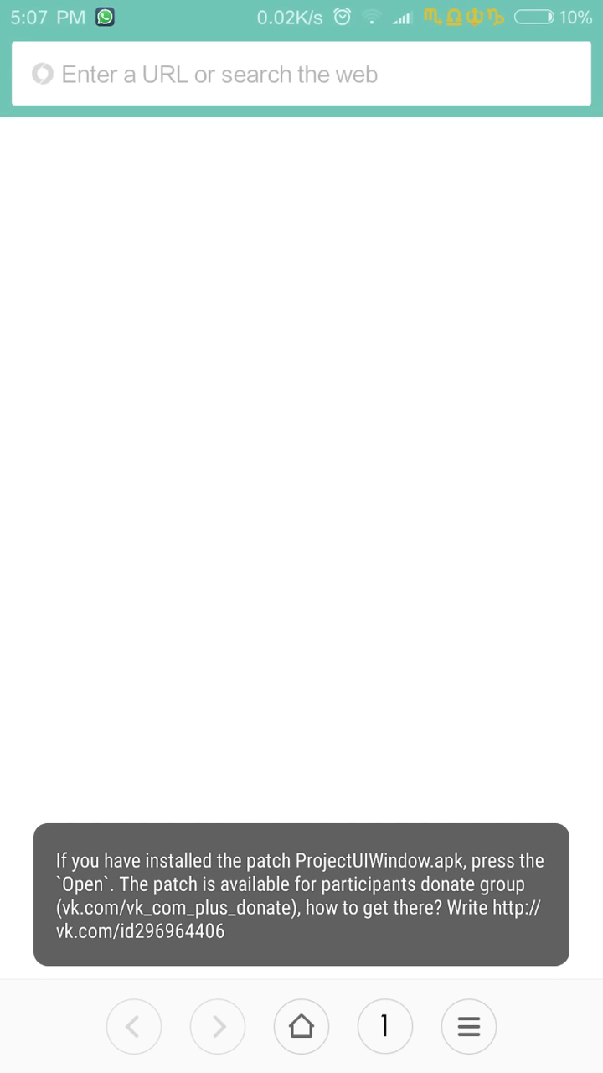
key(Escape)
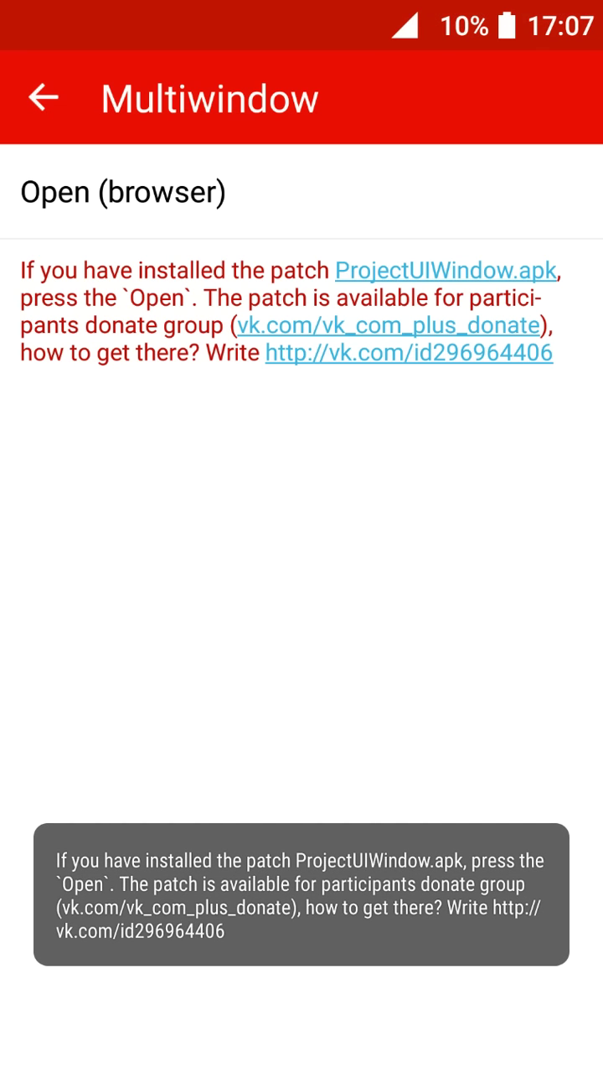
key(Escape)
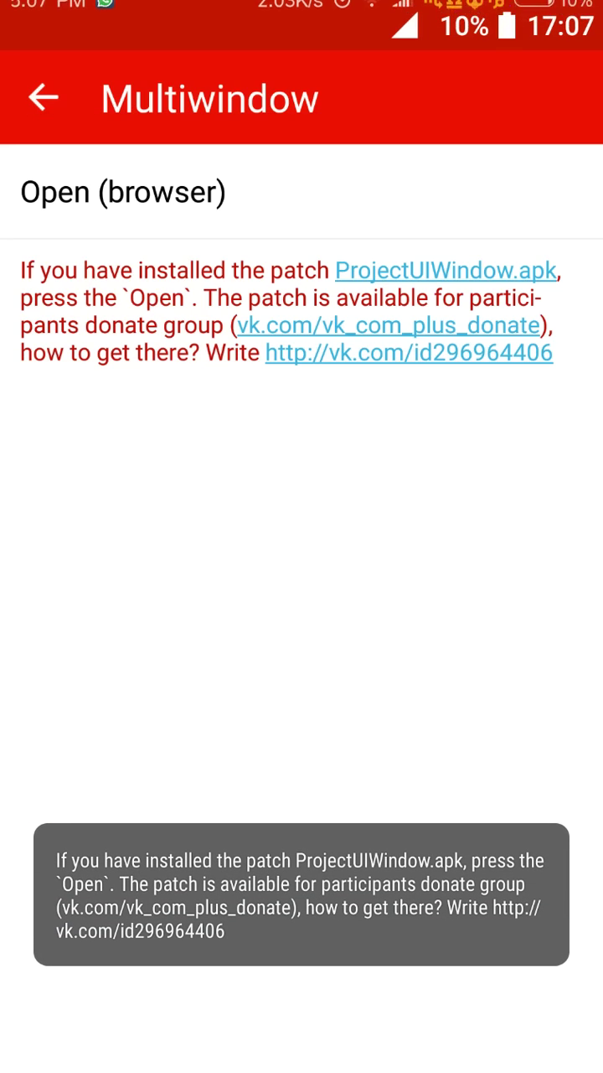
Step: Clear the recent apps and reopen the launcher settings drawer from home
key(Home)
key(alt+Tab)
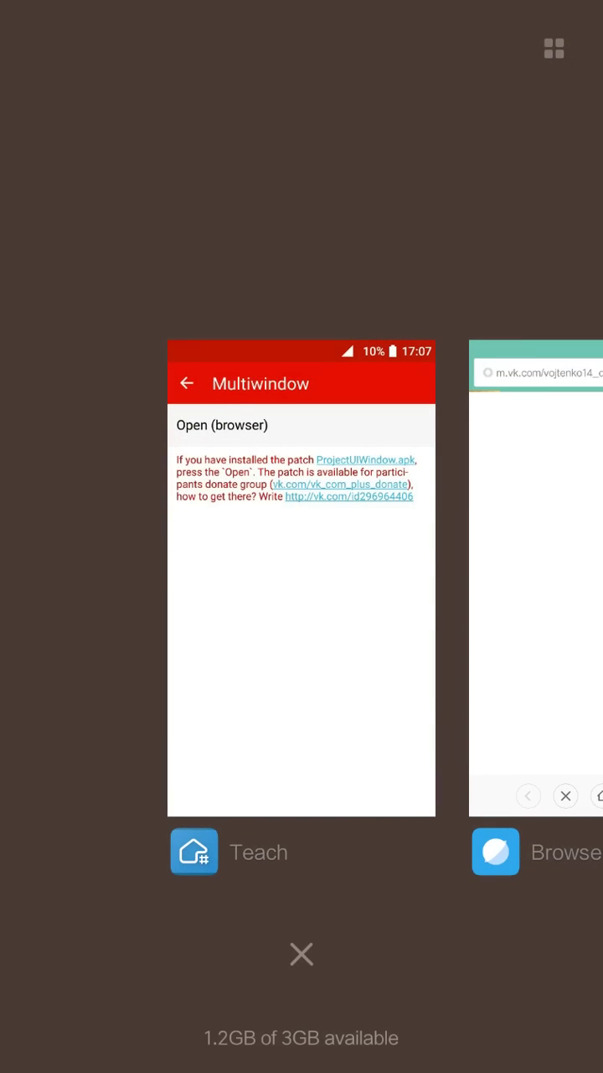
key(Home)
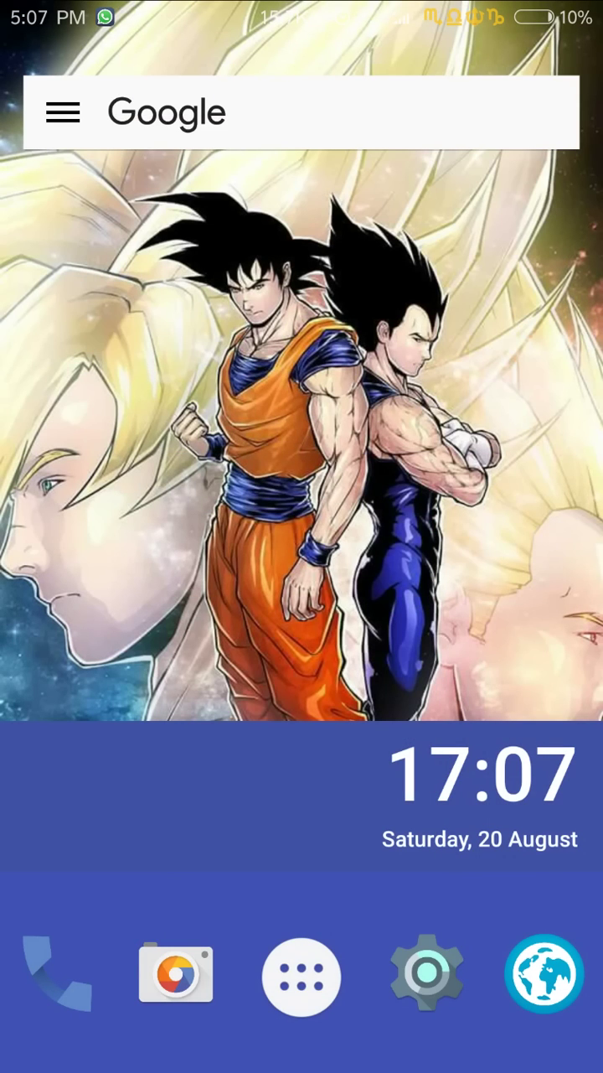
key(Menu)
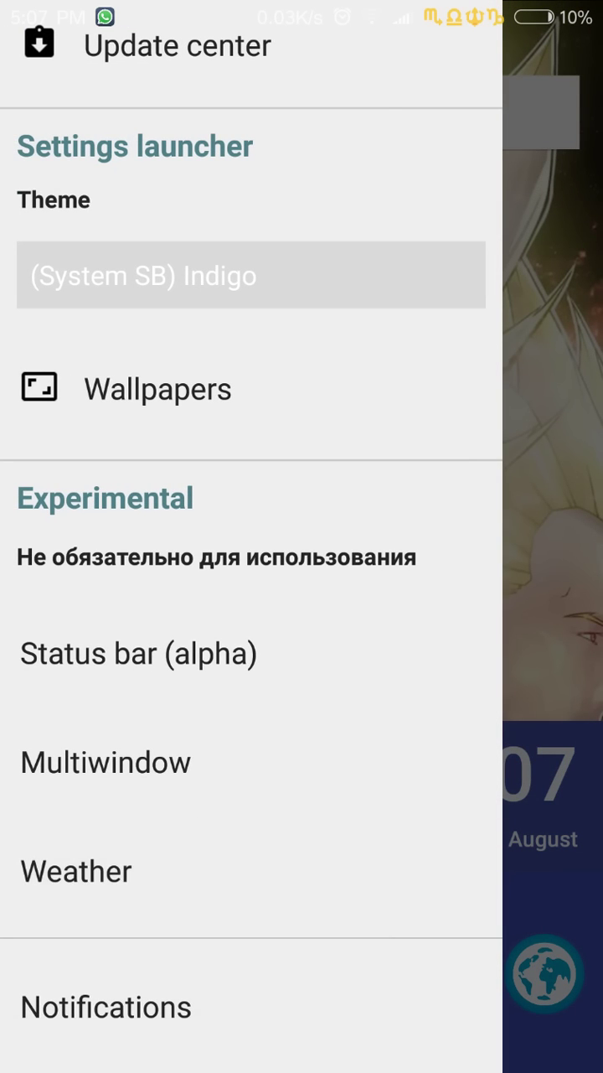
Step: Open the Weather page, hide its number keyboard, and clear the browser from recents
click(76, 872)
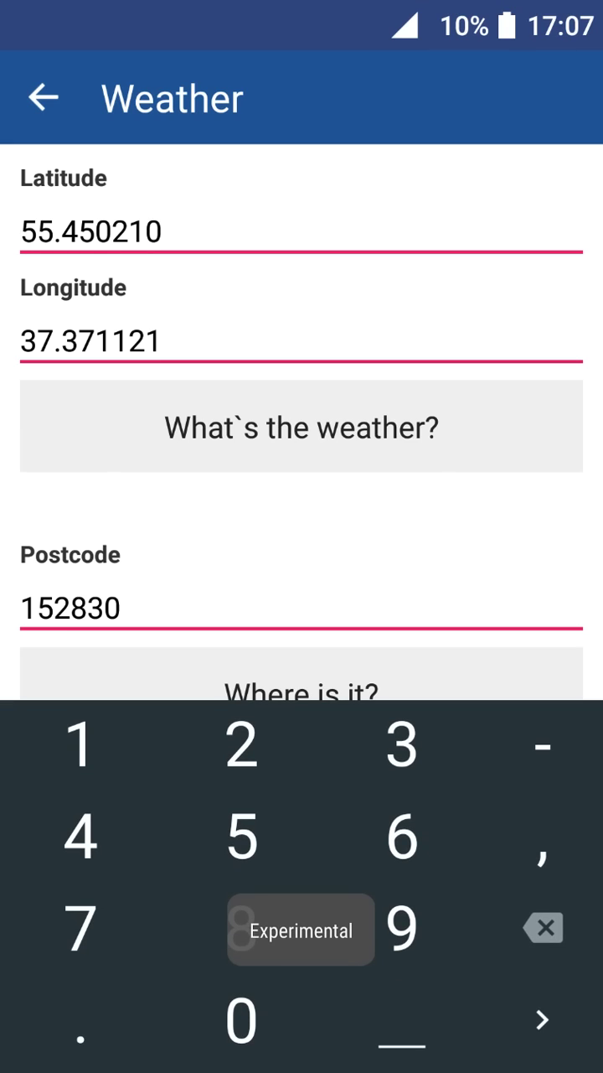
key(Escape)
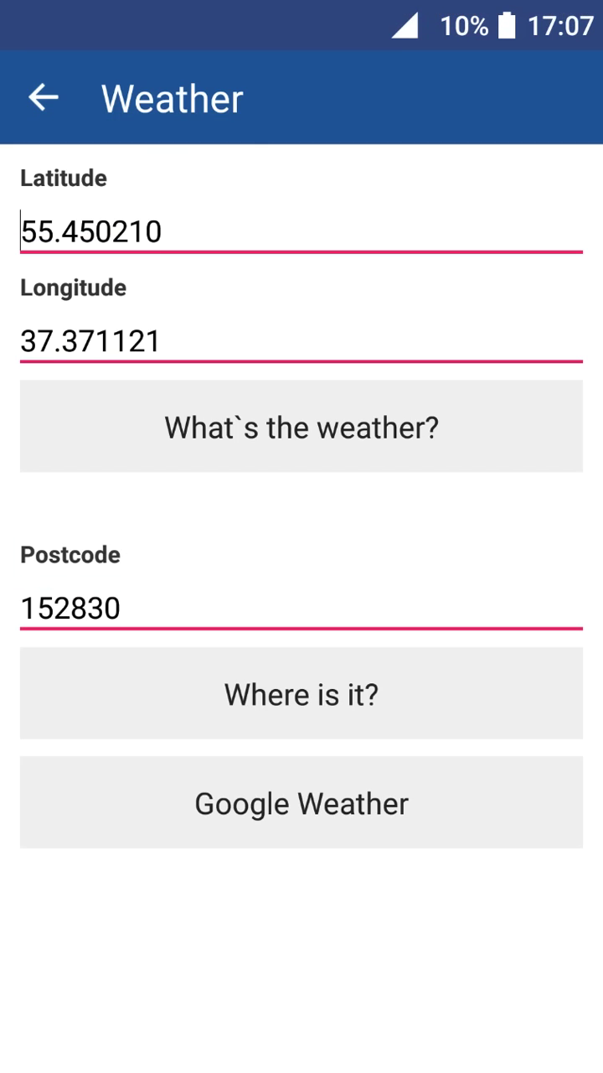
key(super)
drag(301, 575, 302, 168)
click(67, 574)
Step: Leave Weather, cancel the #ProjectUI crash report twice, and return home
click(43, 97)
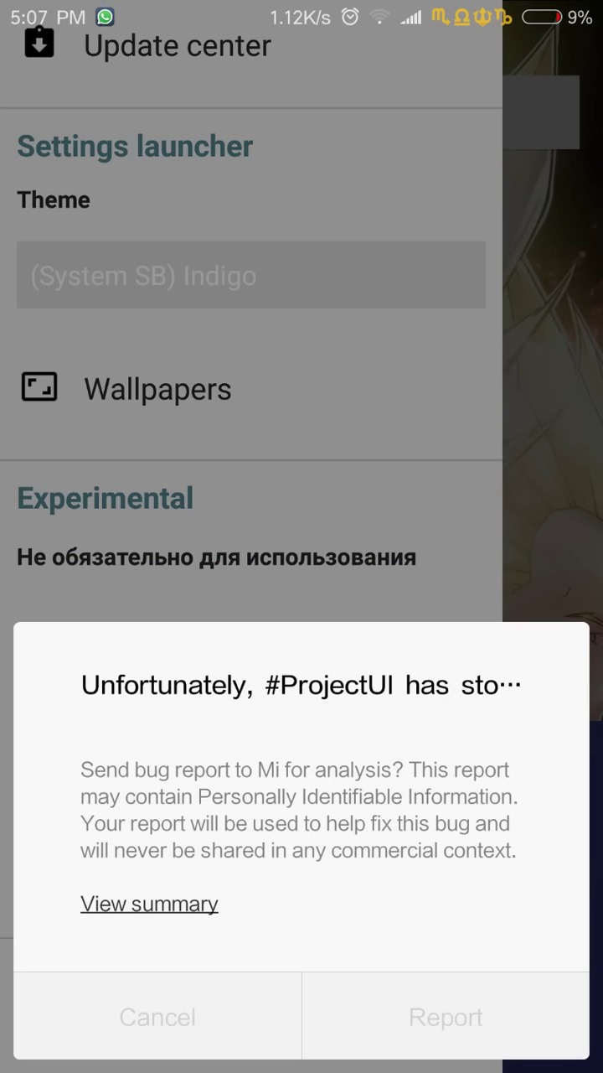
click(157, 1017)
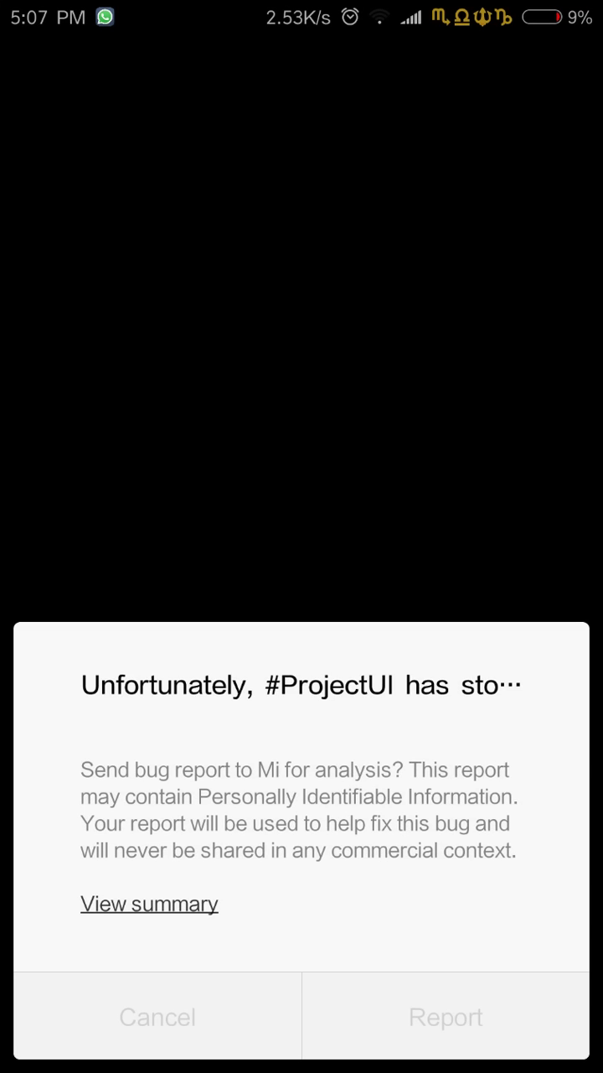
click(157, 1017)
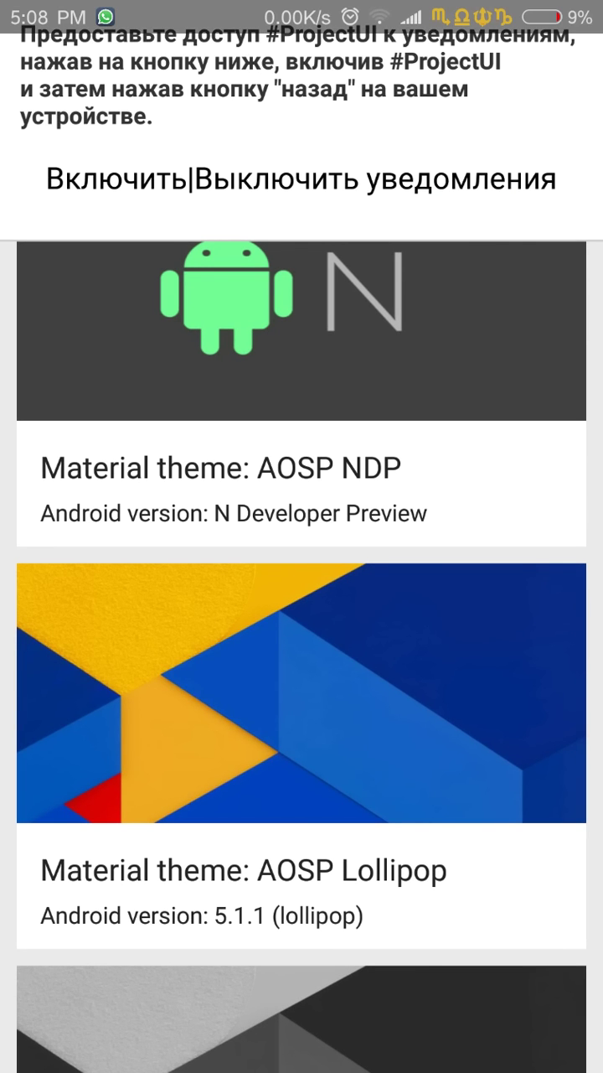
key(Home)
key(Home)
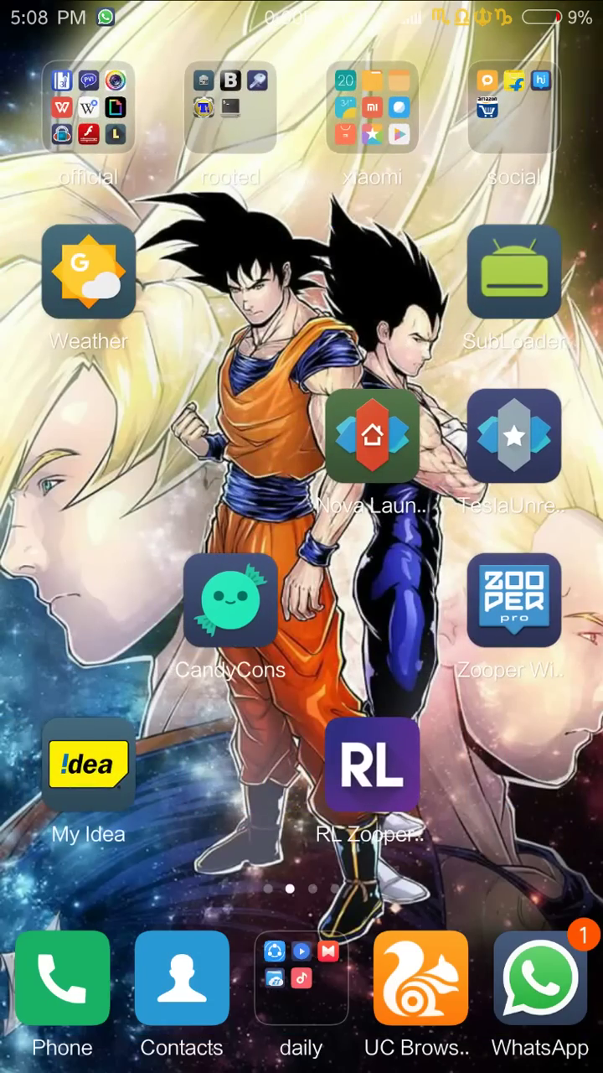
Step: Launch #ProjectUI and apply the Material AOSP NDP theme via the AOSP NDP 7.0 launcher
drag(503, 536, 100, 536)
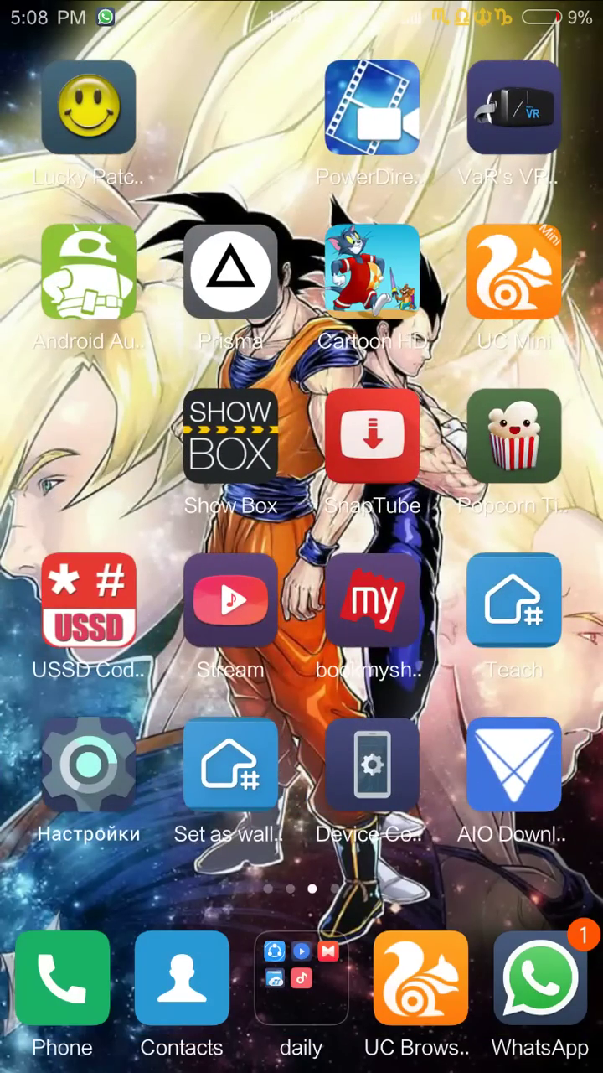
click(513, 599)
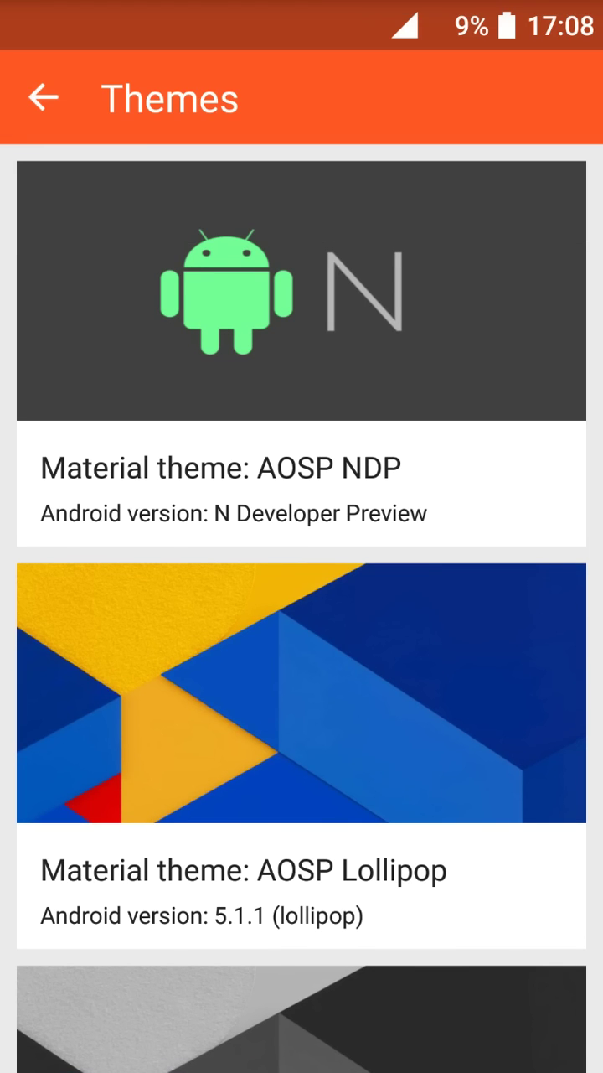
click(201, 335)
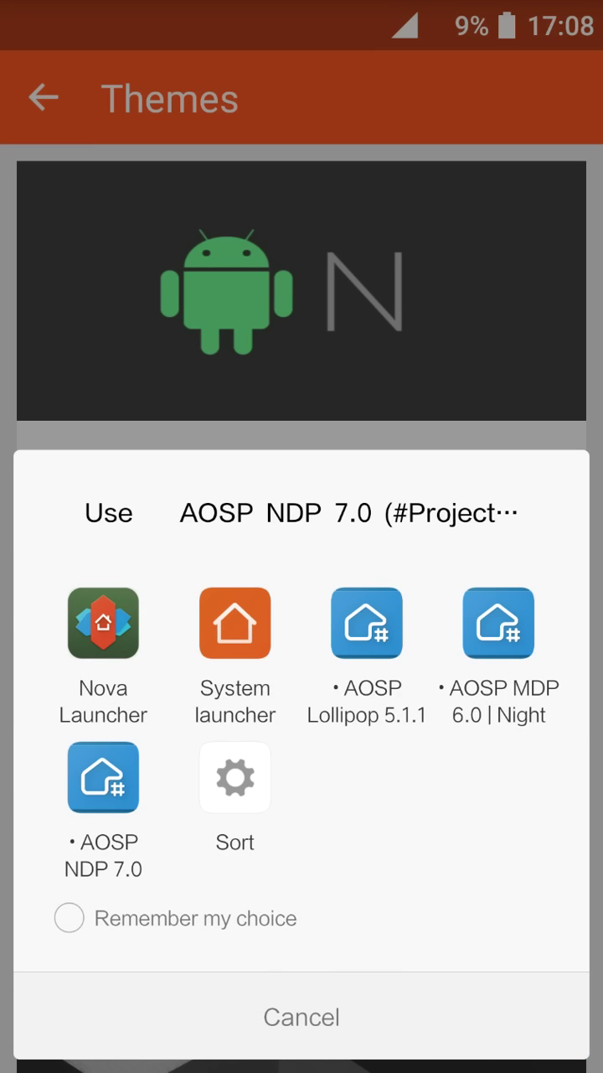
click(103, 777)
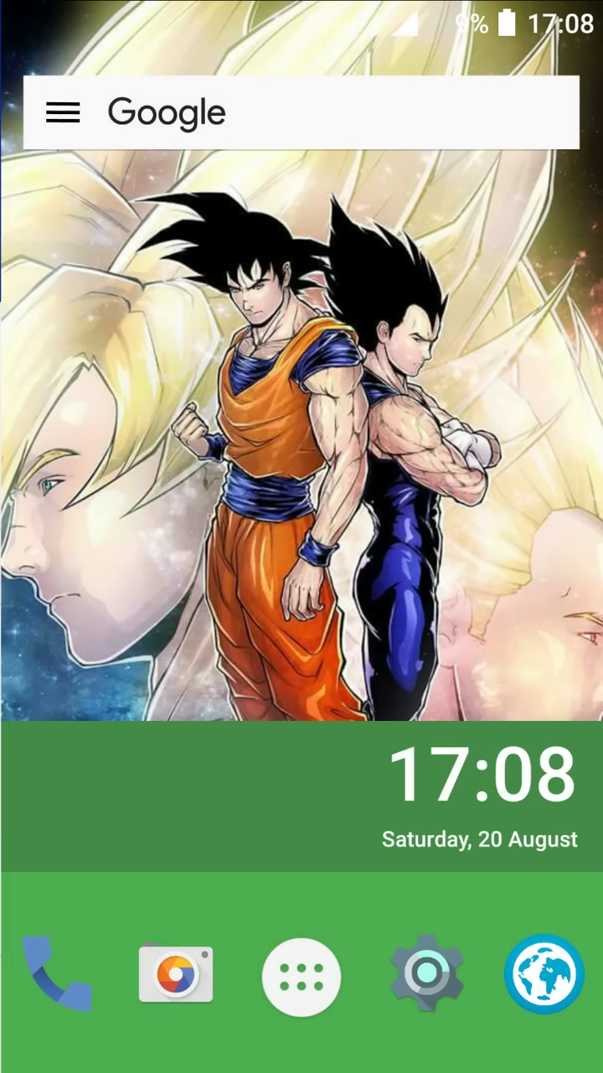
drag(1, 536, 72, 536)
scroll(251, 587, down, 5)
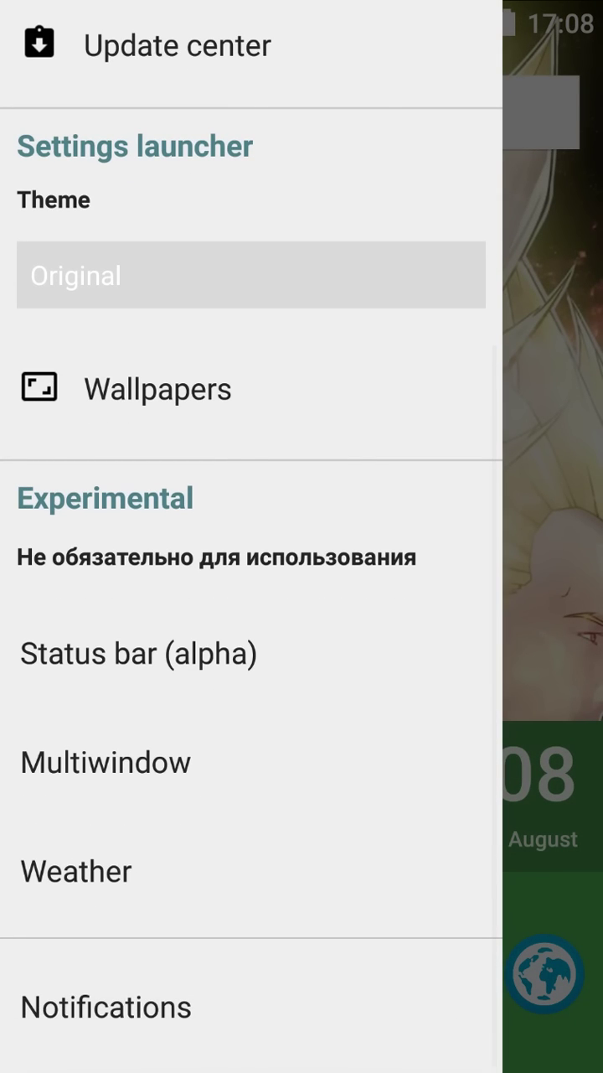
scroll(251, 587, up, 5)
scroll(251, 536, down, 5)
scroll(251, 536, up, 5)
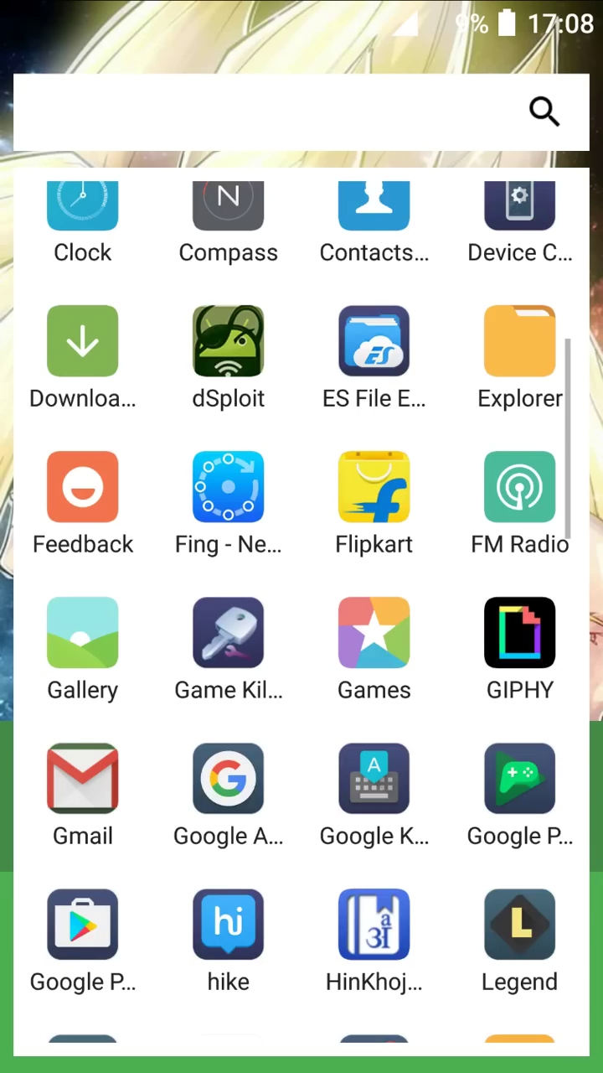
scroll(301, 602, down, 10)
scroll(302, 601, down, 3)
scroll(302, 601, up, 3)
scroll(302, 601, up, 10)
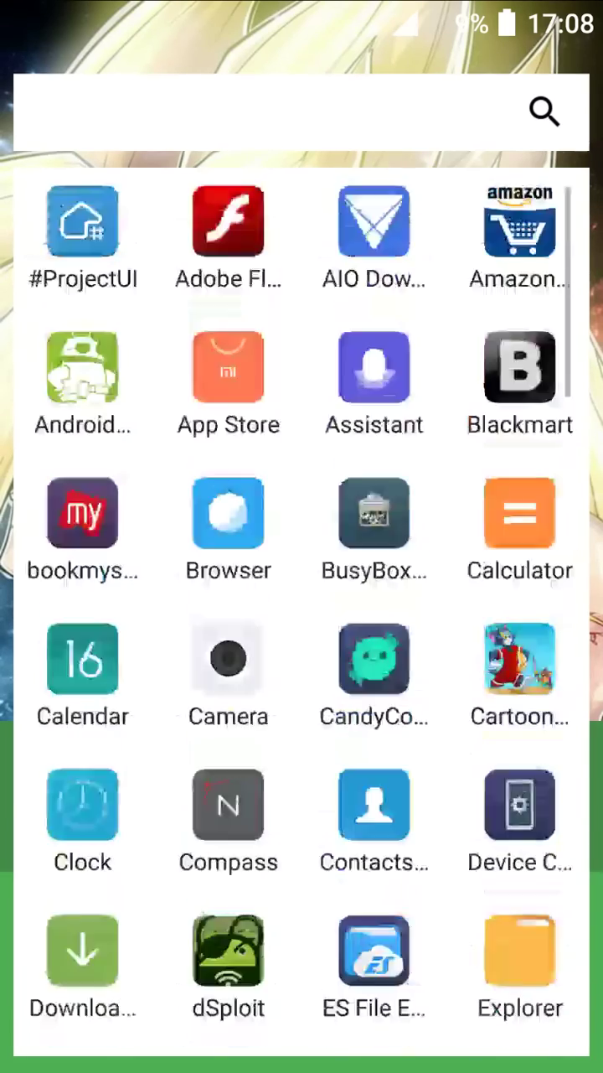
scroll(302, 602, down, 15)
click(276, 111)
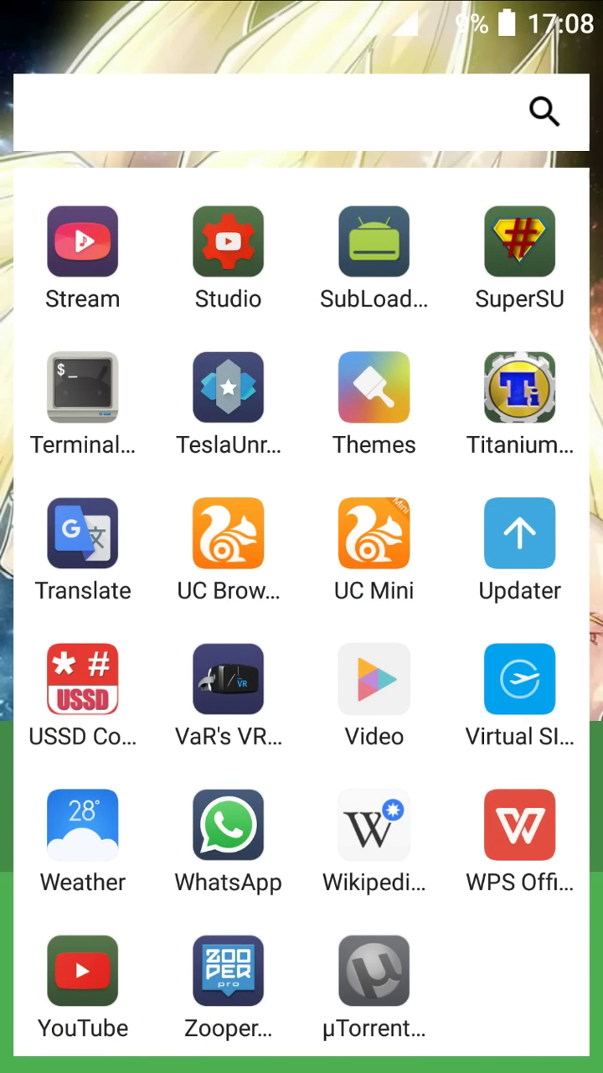
click(179, 201)
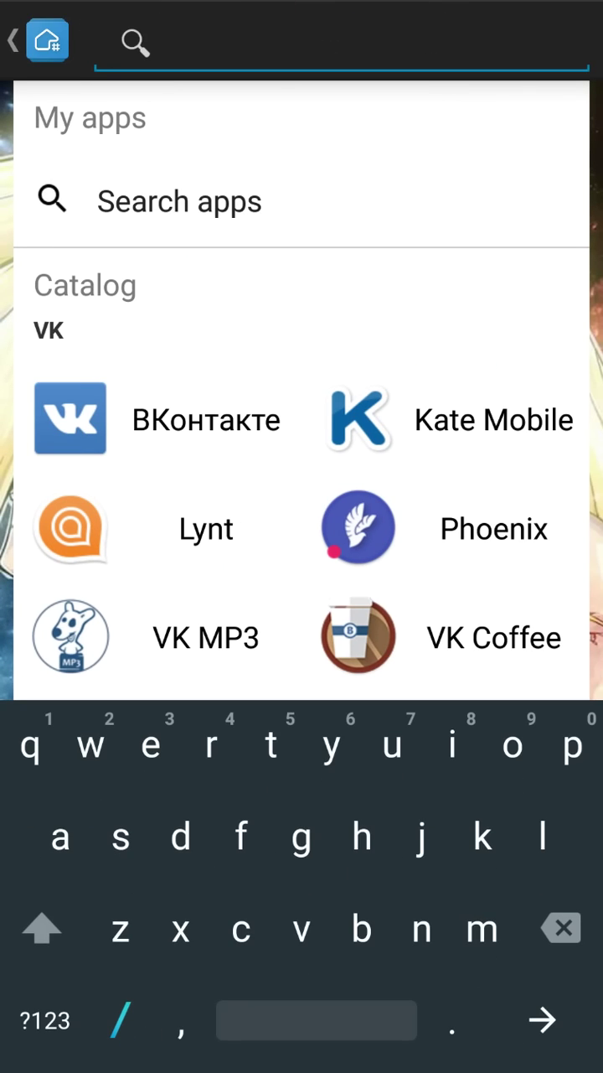
text(es)
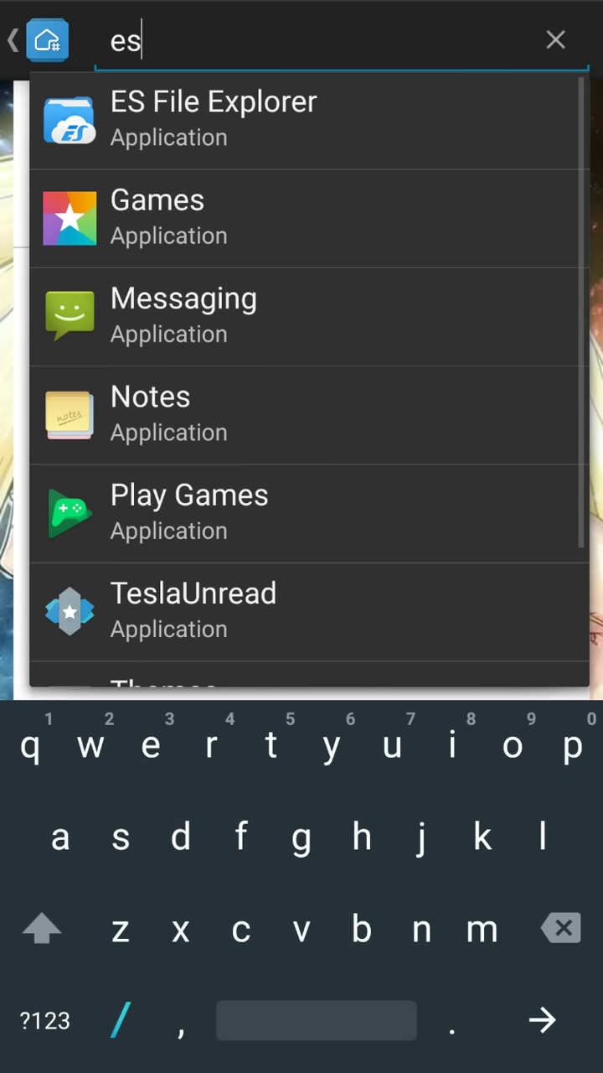
key(Escape)
key(Escape)
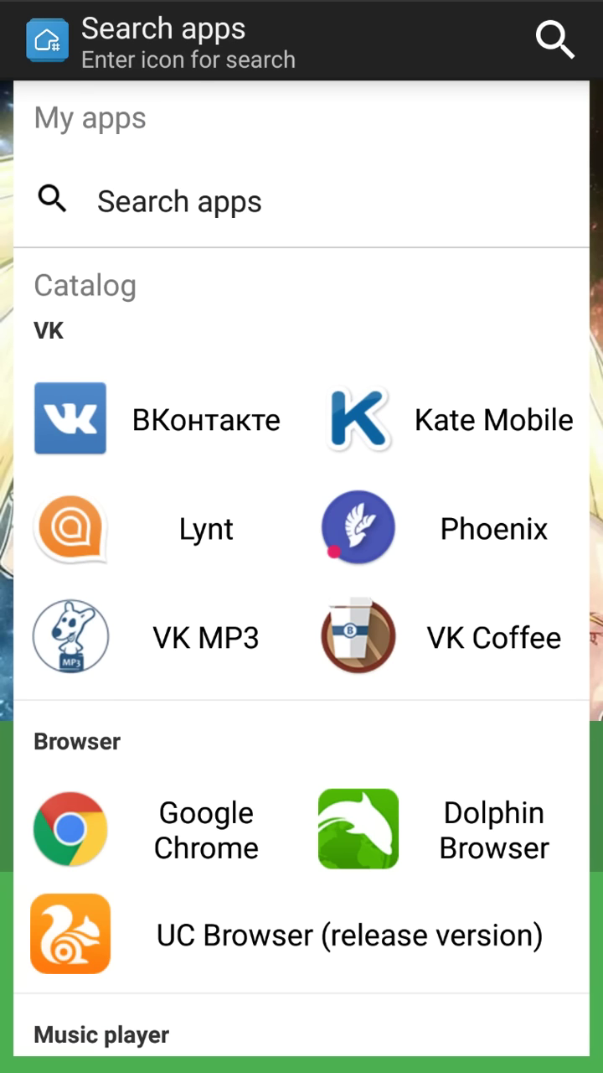
key(Escape)
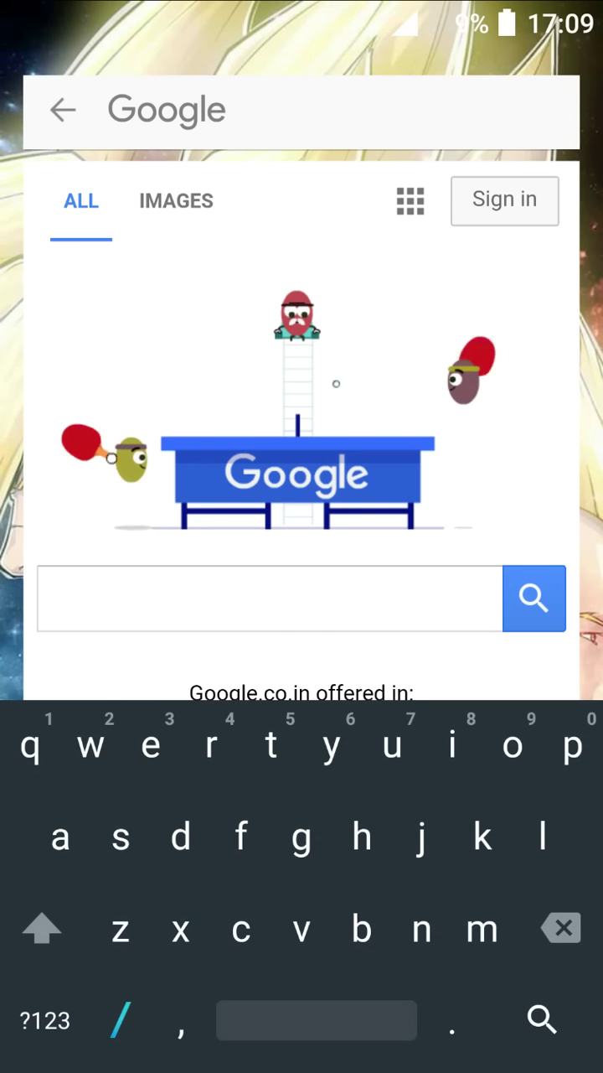
text(bfsbdvdhj)
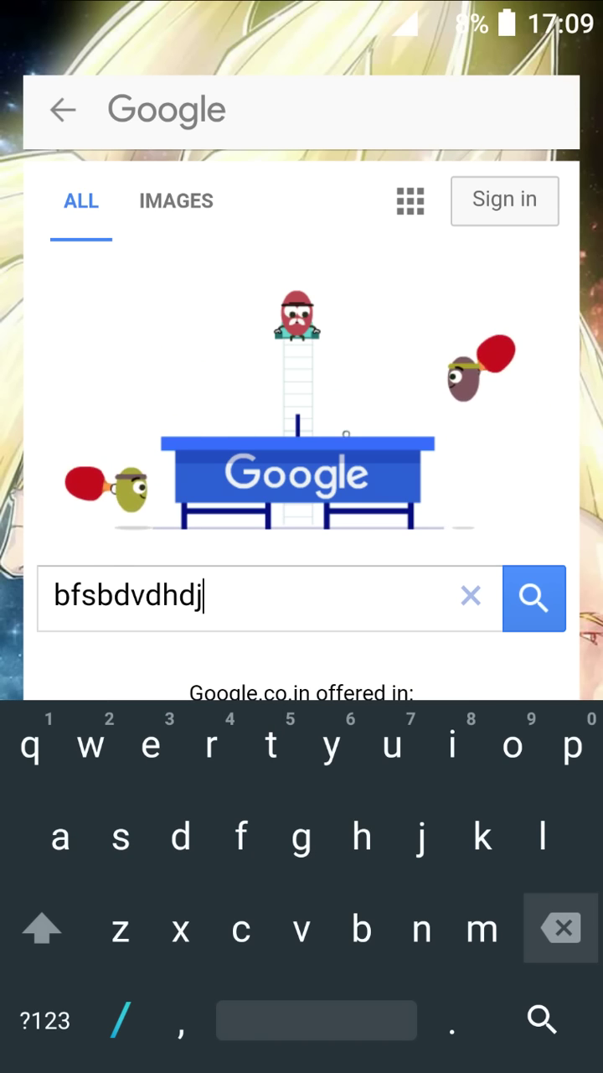
key(BackSpace)
key(BackSpace)
key(BackSpace)
key(BackSpace)
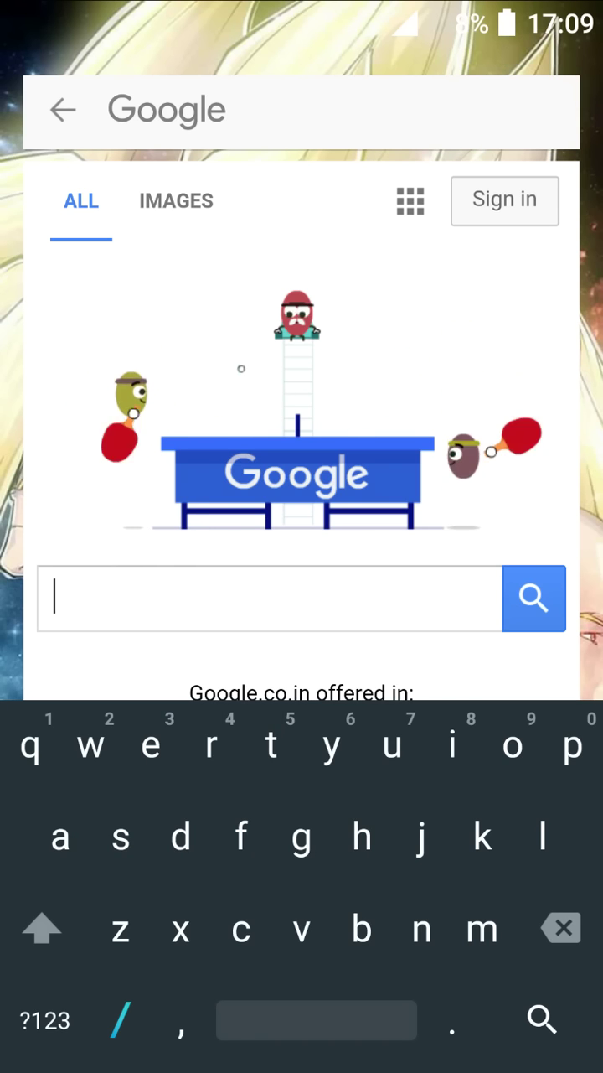
key(Escape)
key(Escape)
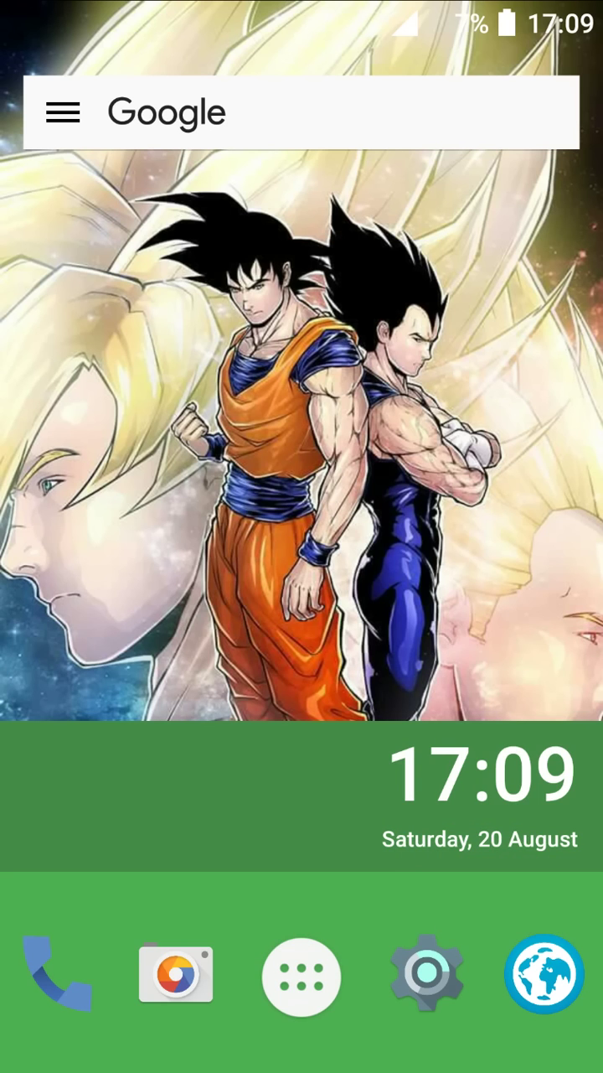
drag(301, 9, 301, 335)
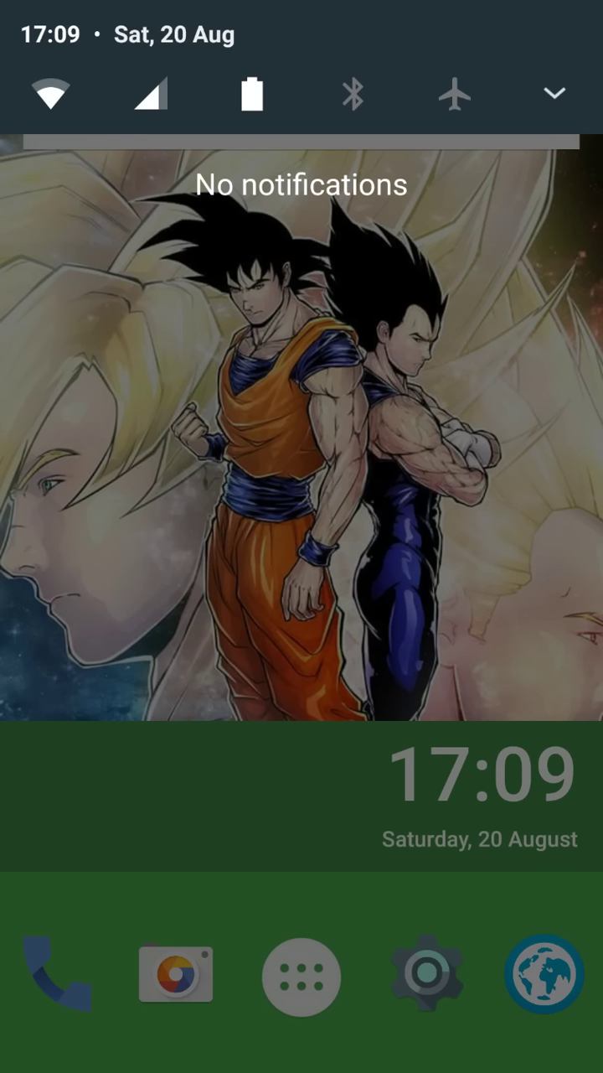
click(555, 92)
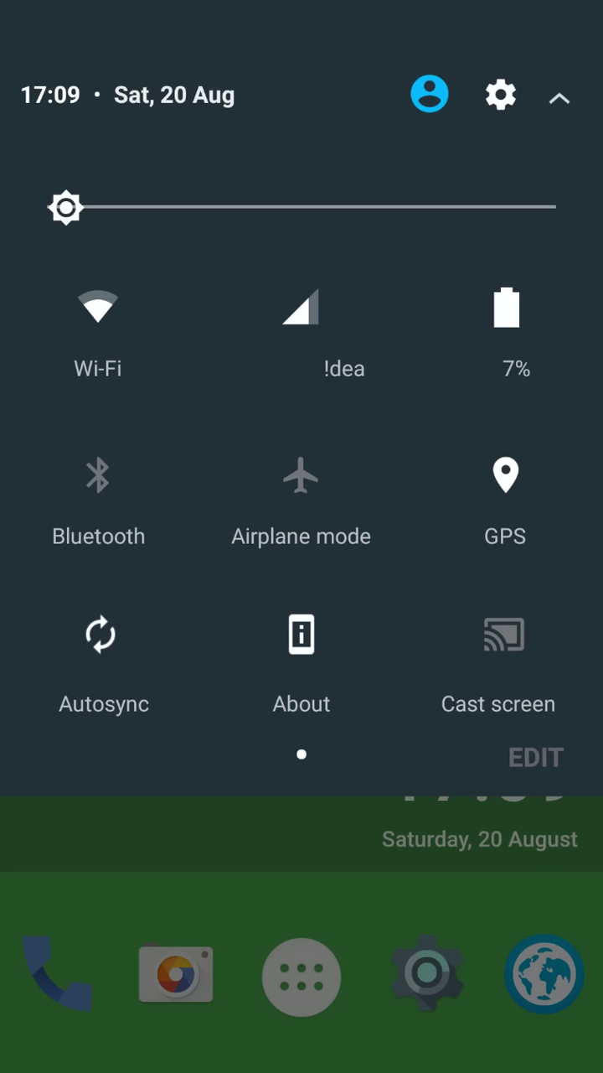
click(559, 98)
key(Escape)
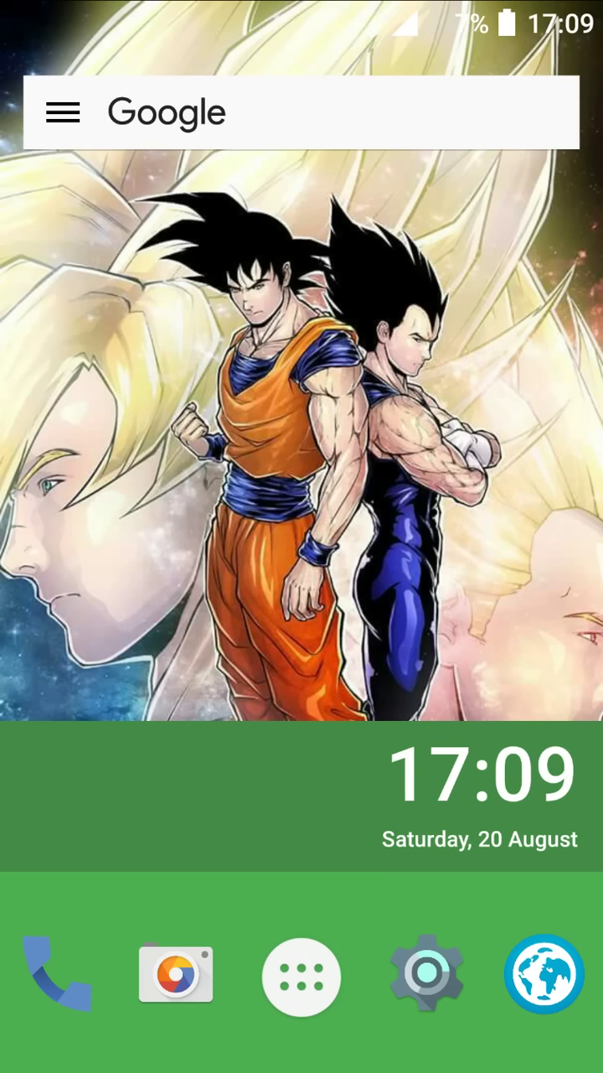
drag(302, 8, 301, 503)
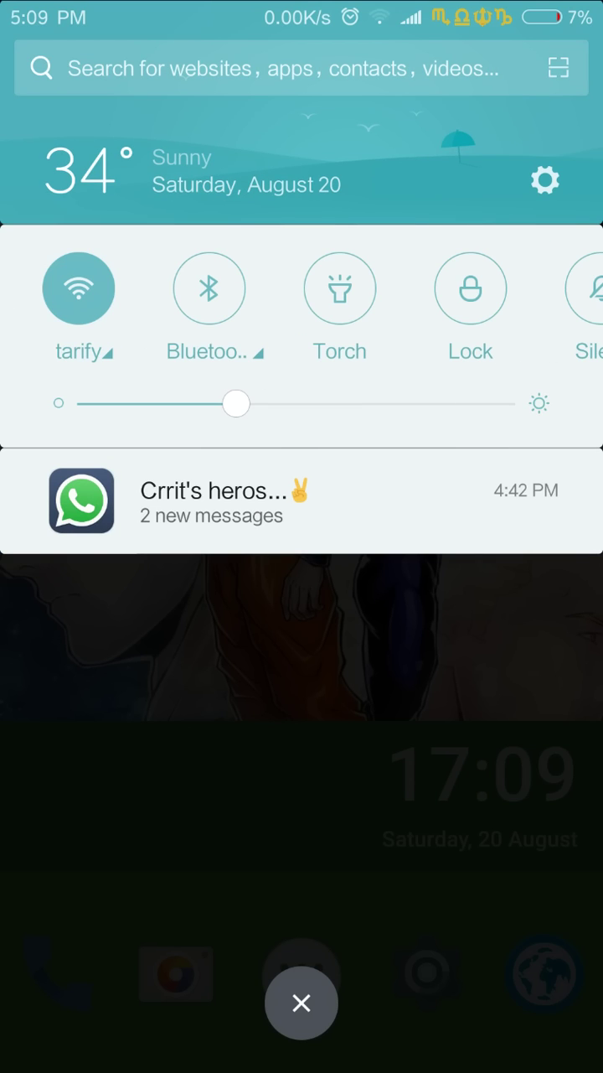
key(Escape)
drag(301, 50, 302, 586)
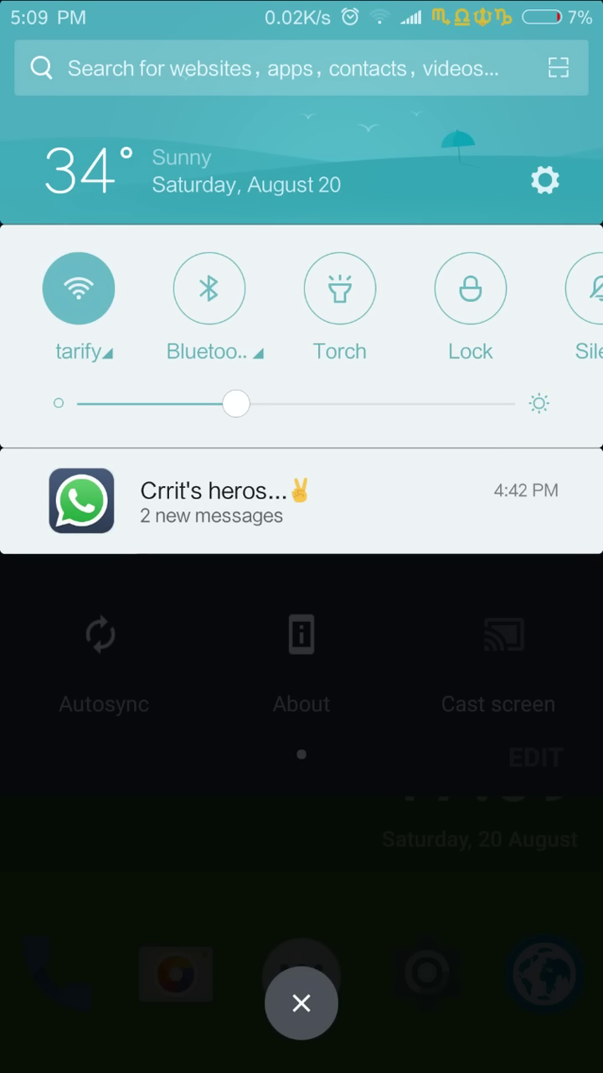
key(Escape)
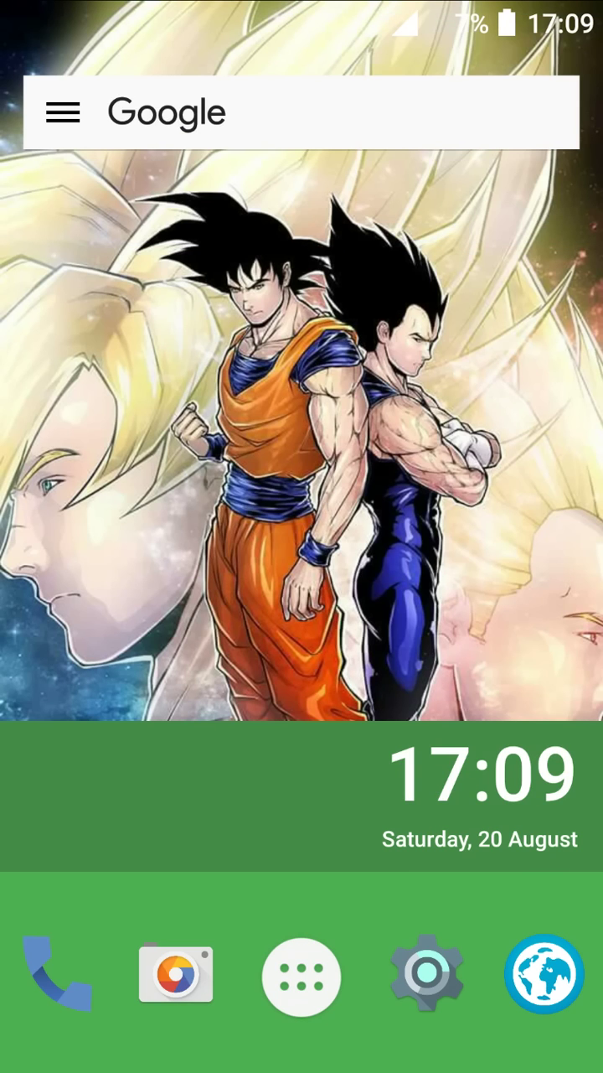
click(301, 975)
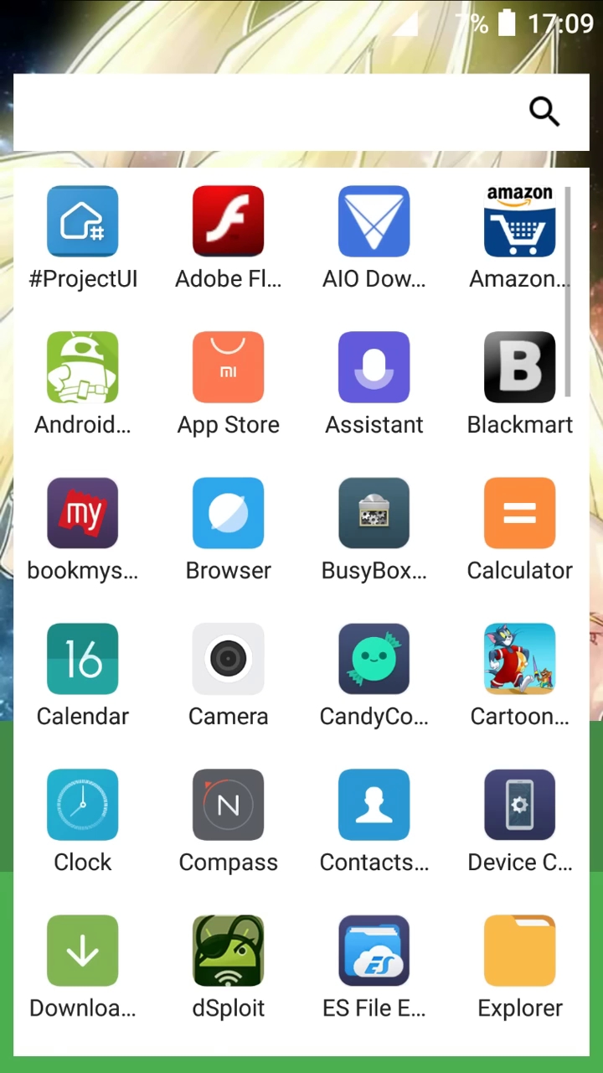
key(Escape)
click(301, 969)
key(Escape)
click(60, 110)
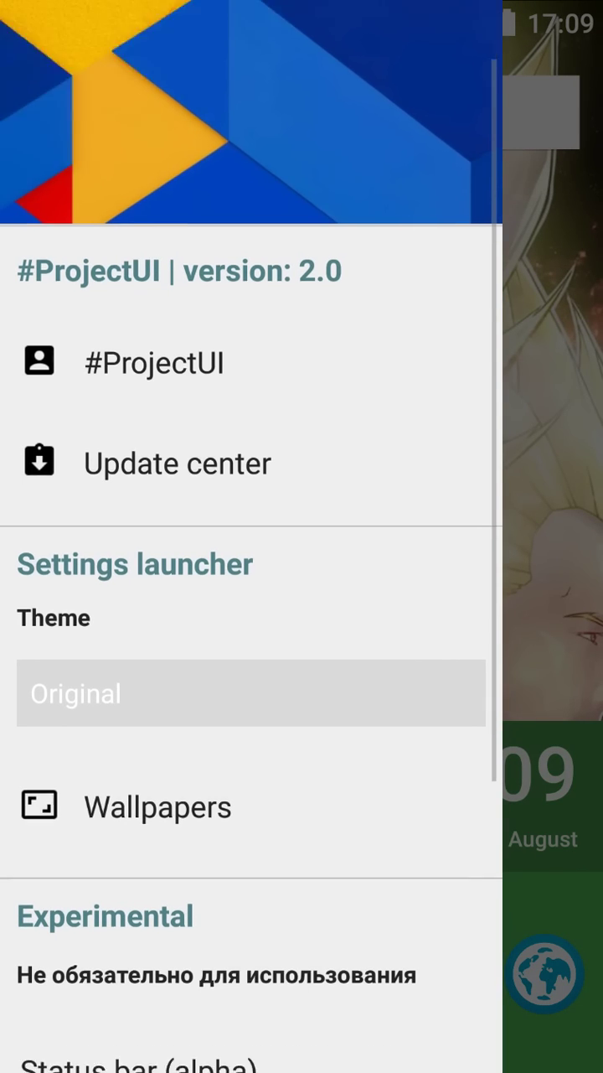
scroll(252, 536, down, 5)
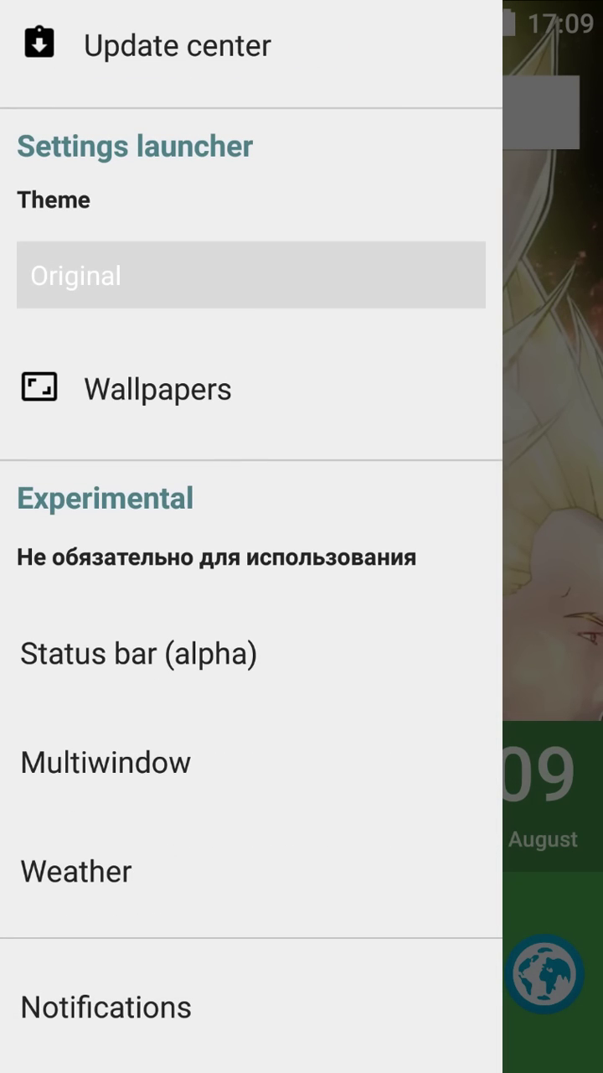
key(Escape)
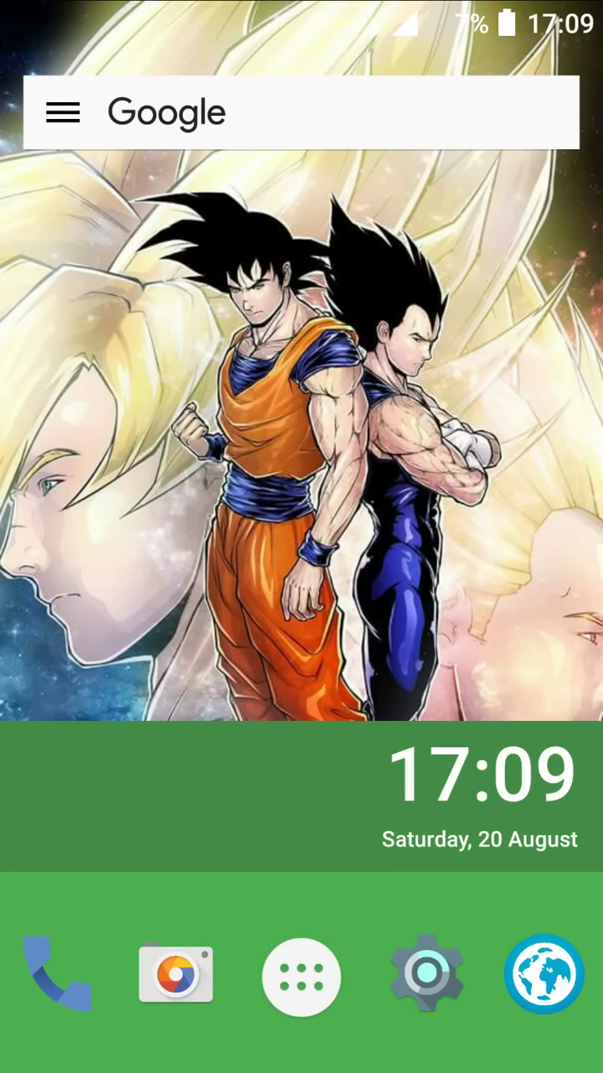
click(301, 113)
key(Escape)
drag(4, 536, 419, 536)
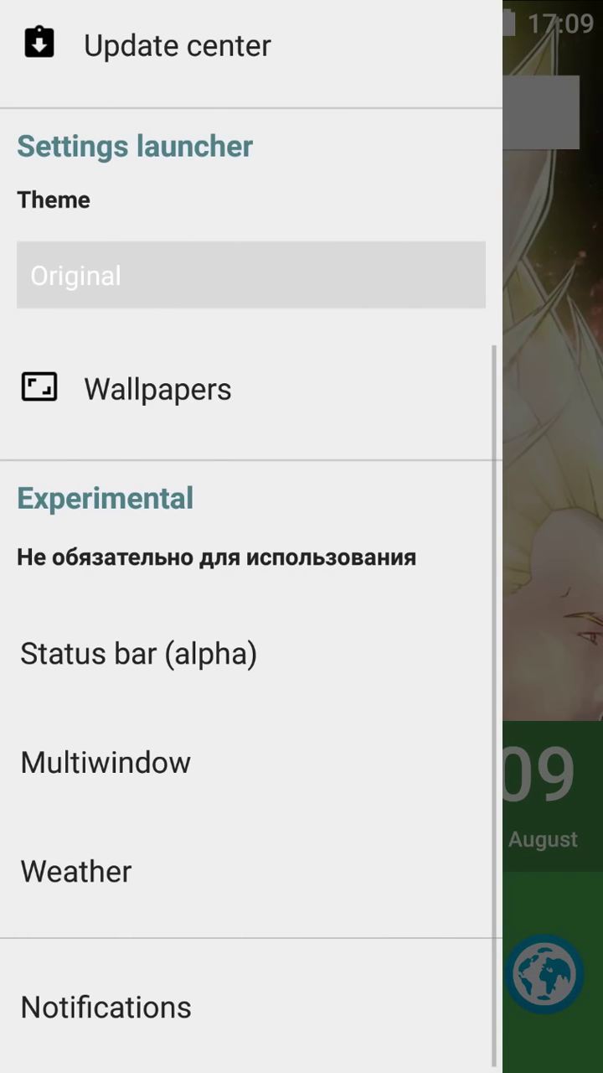
key(Escape)
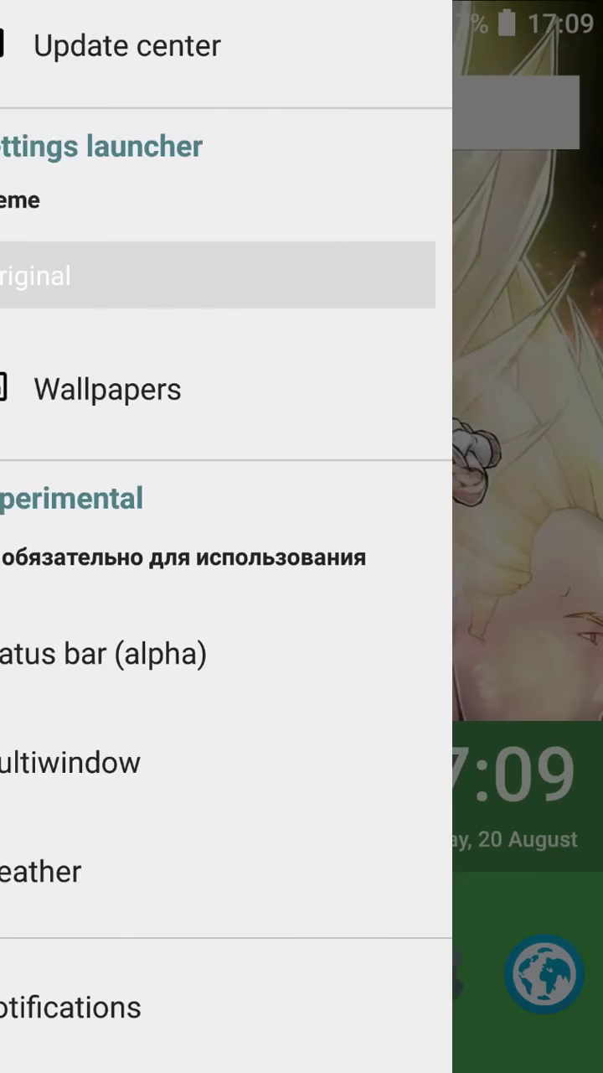